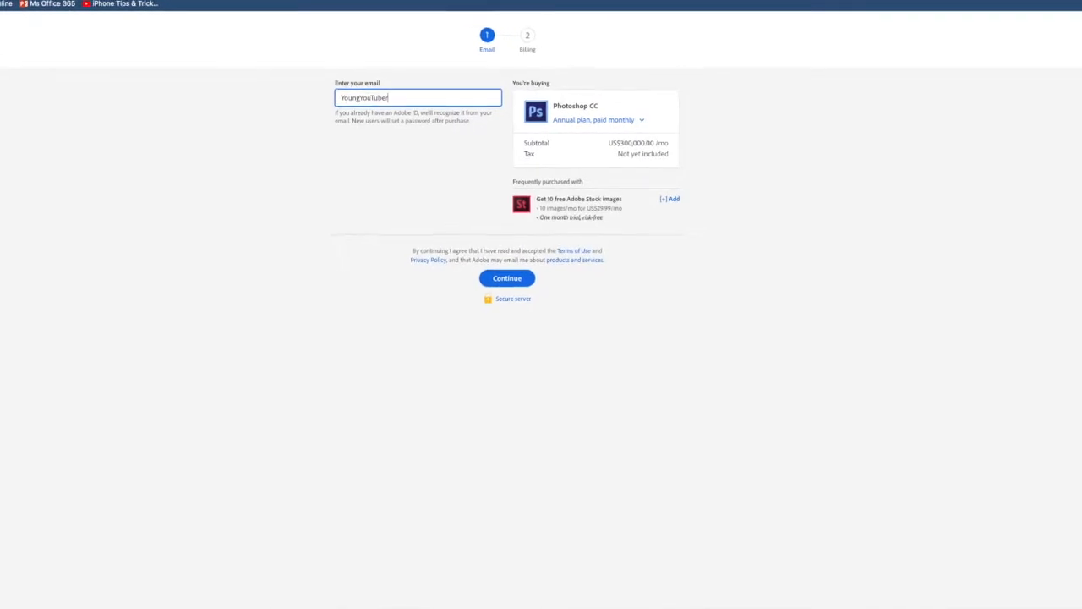
# Enter the e-mail address in the Photoshop CC checkout form.
pyautogui.write('ouTube')
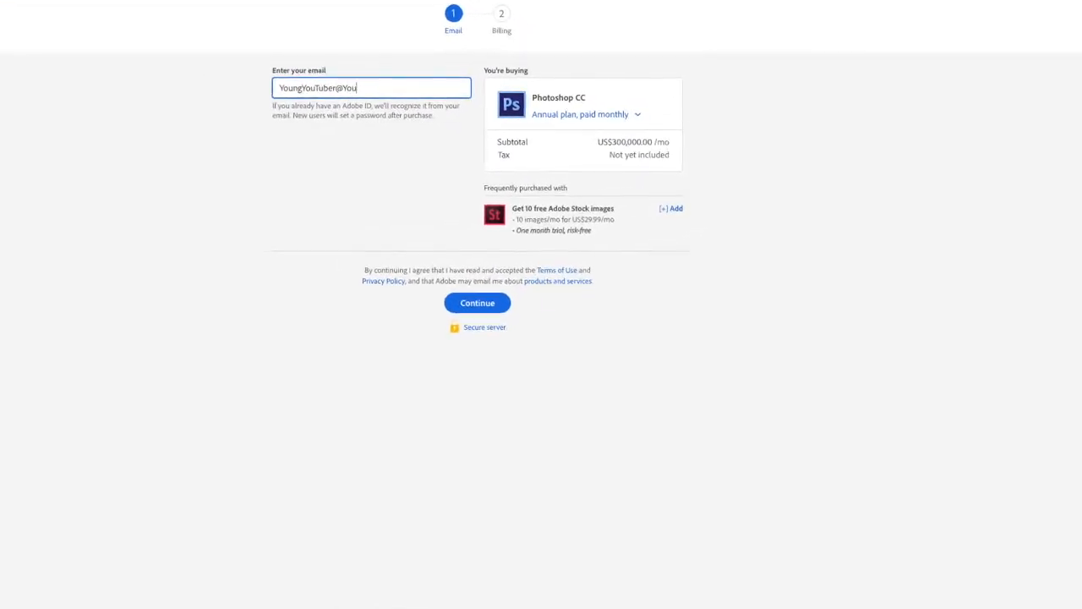
pyautogui.write('.com')
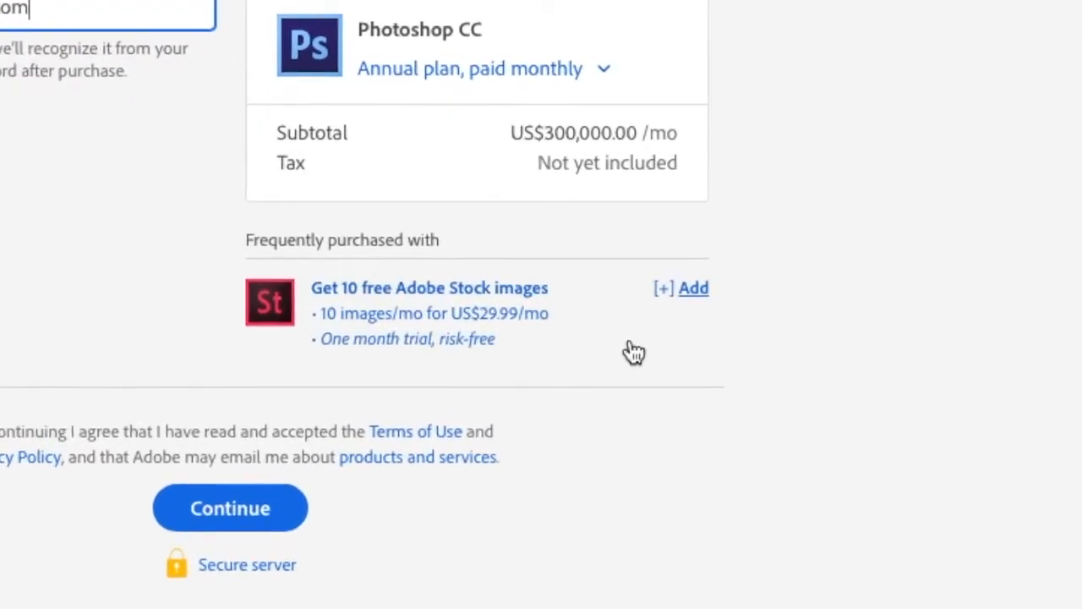
pyautogui.moveTo(799, 150); pyautogui.dragTo(909, 249)
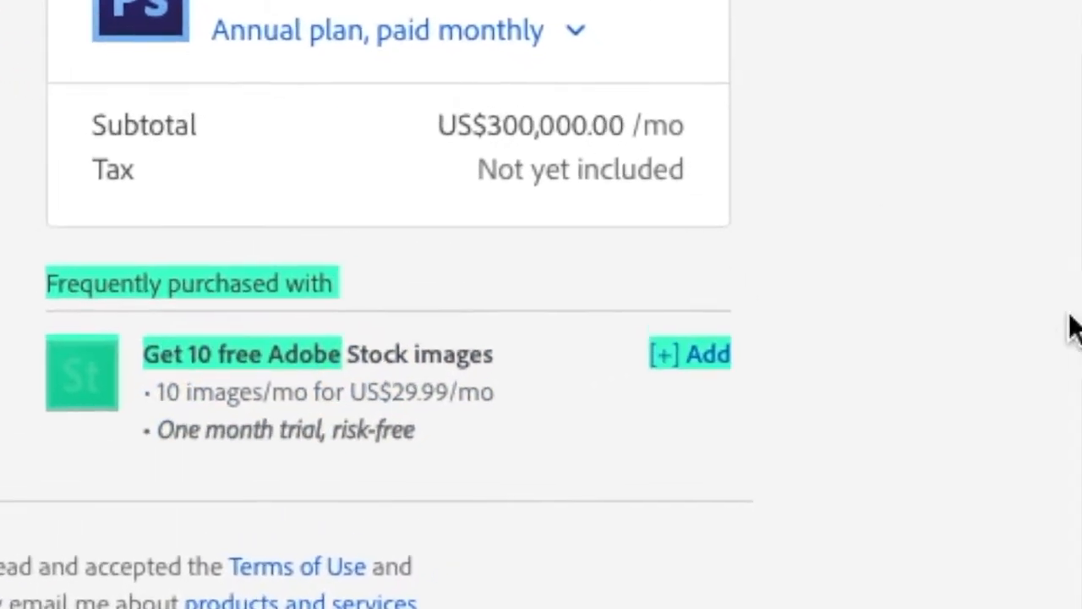
pyautogui.click(1074, 328)
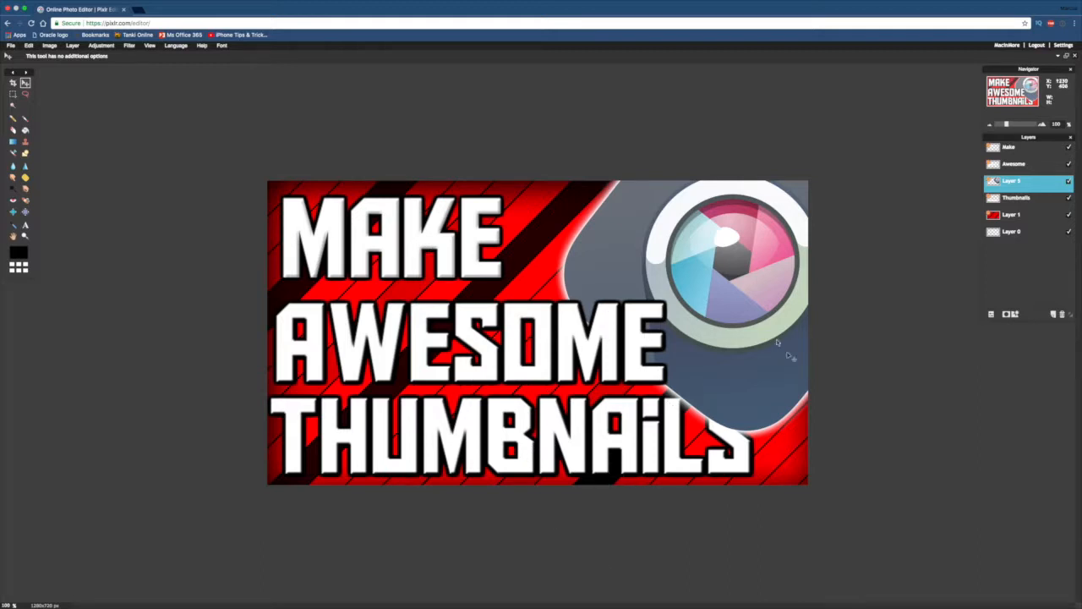
# Create a new transparent image named Thumbnail at 1280 x 720 pixels.
pyautogui.click(10, 45)
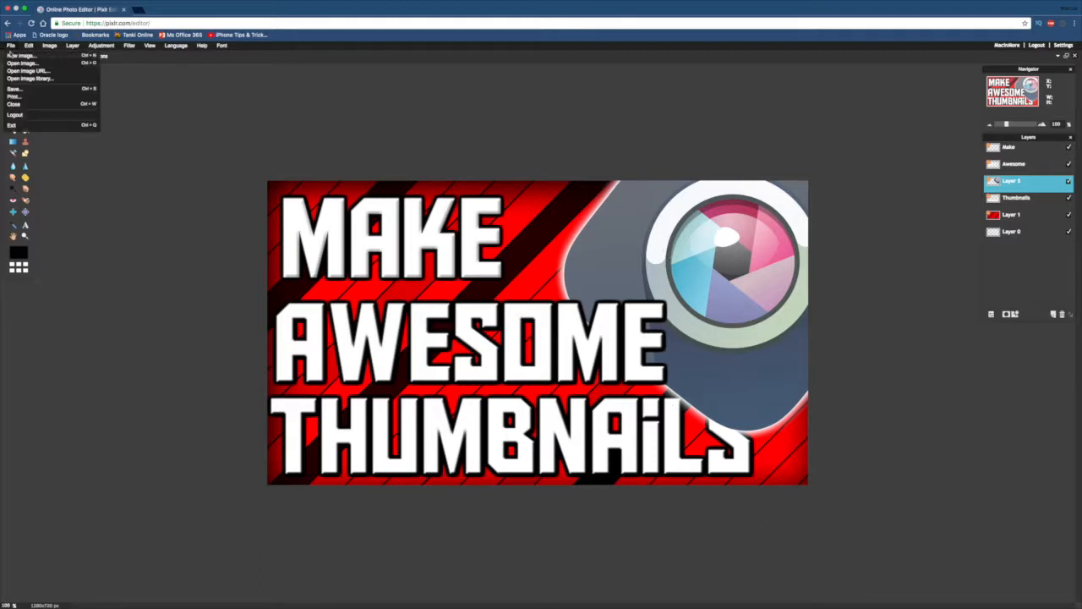
pyautogui.click(49, 56)
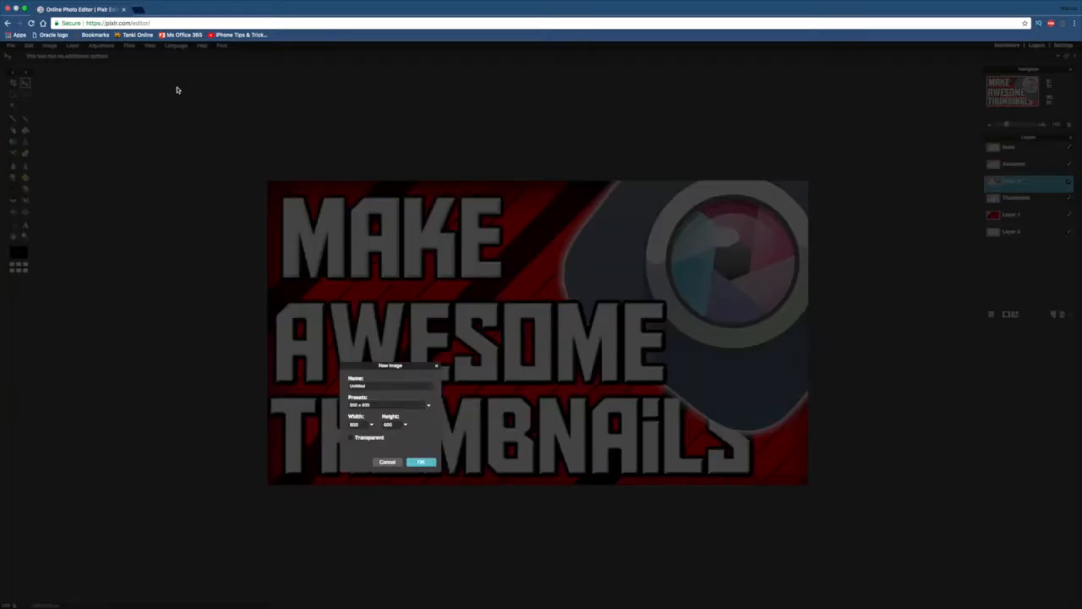
pyautogui.write('Thumbnail')
pyautogui.click(422, 462)
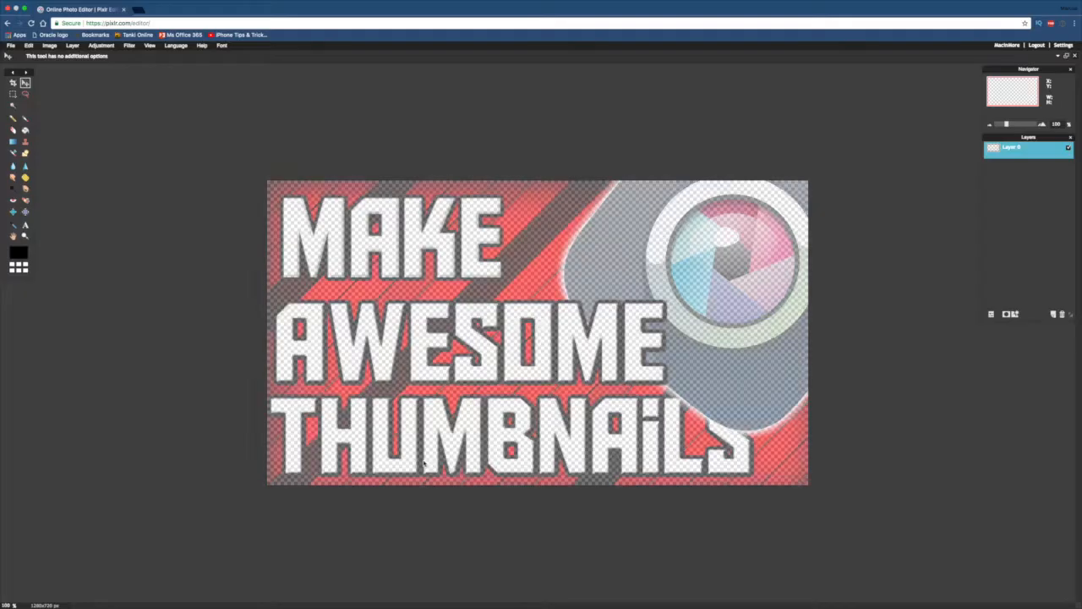
# Rename the blank image's only layer to Background.
pyautogui.doubleClick(1015, 148)
pyautogui.write('Background')
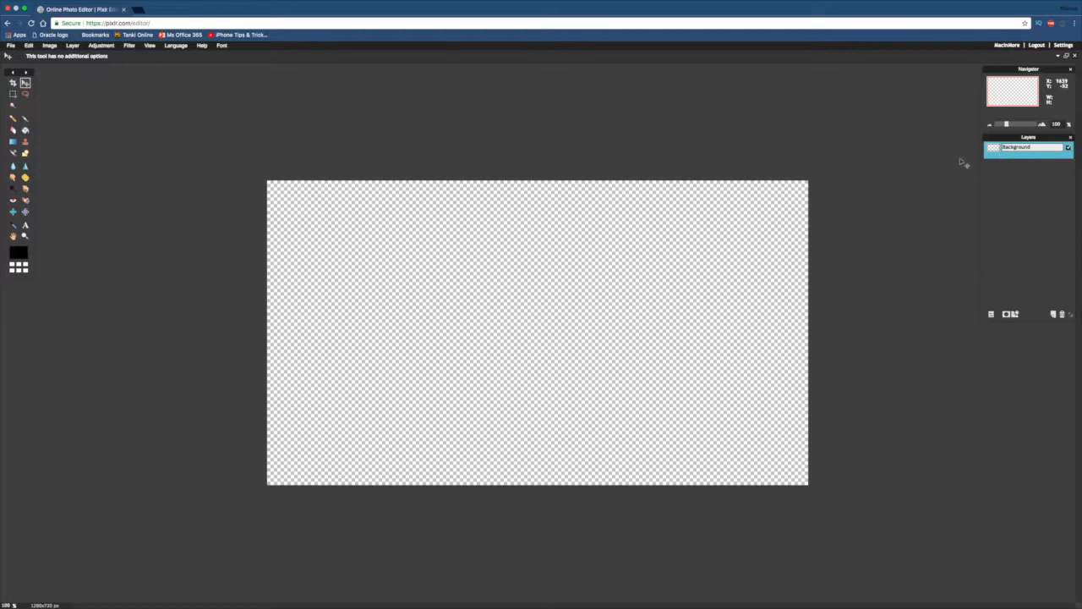
pyautogui.press('Return')
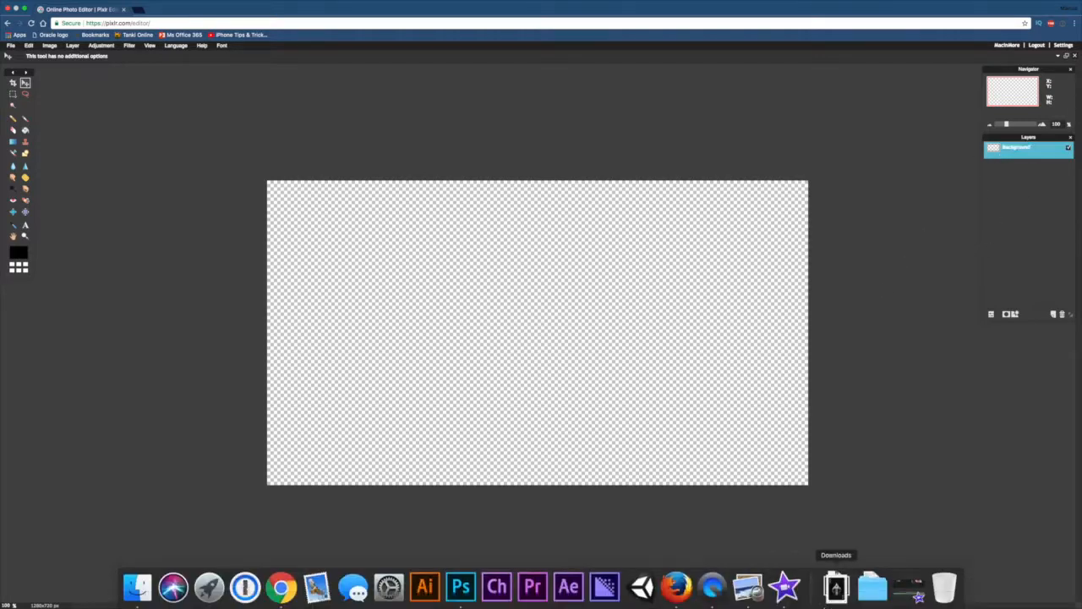
# Open the red image with black diagonal stripes as a new layer above the Background layer.
pyautogui.click(840, 584)
pyautogui.moveTo(778, 528); pyautogui.dragTo(824, 584)
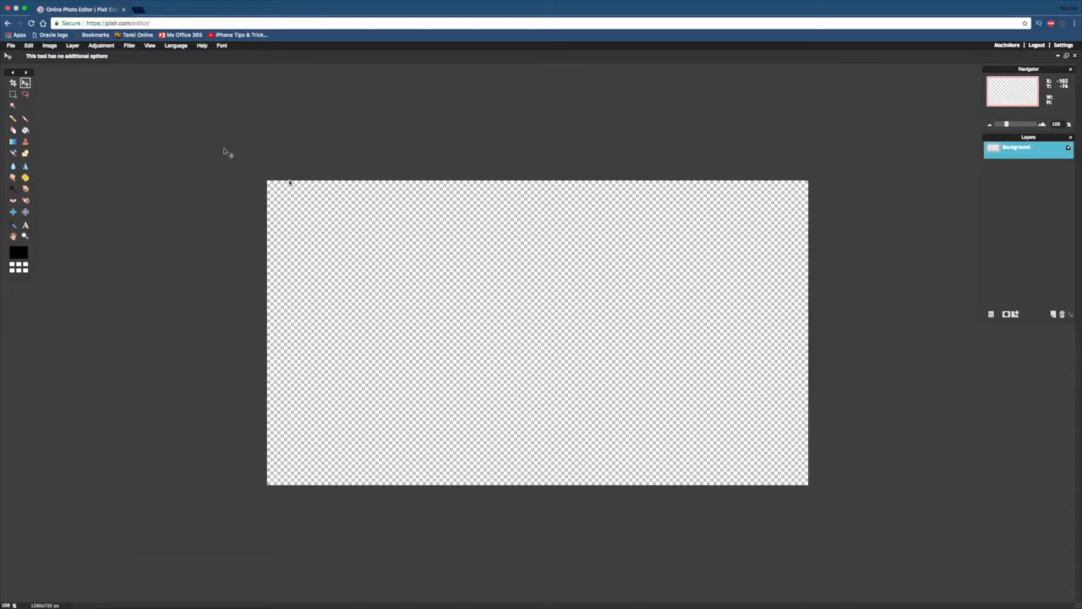
pyautogui.click(72, 45)
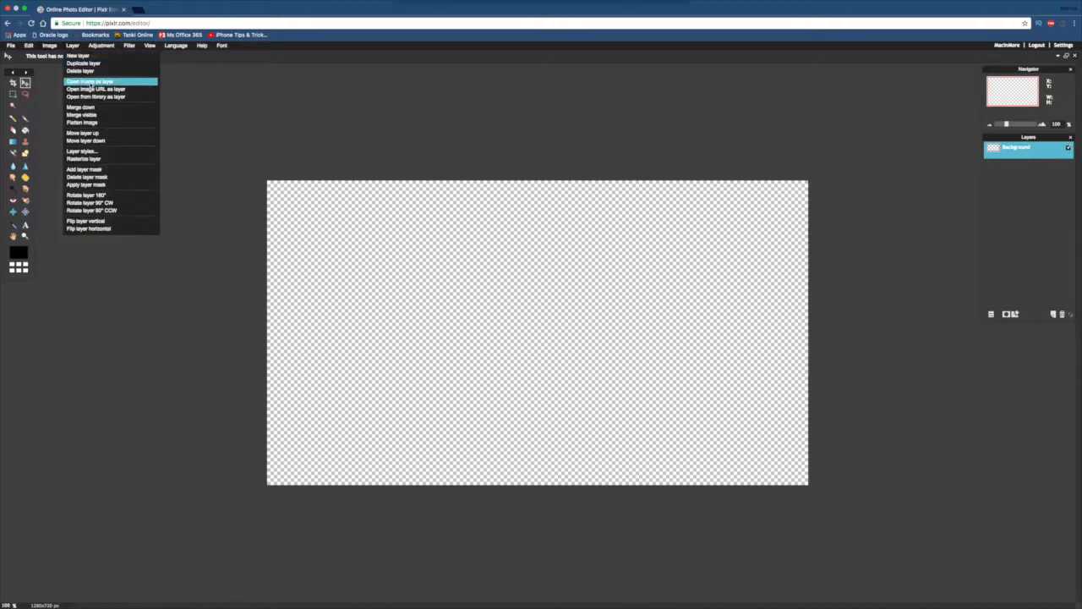
pyautogui.click(90, 82)
pyautogui.scroll(-2, 545, 111)
pyautogui.scroll(-3, 546, 111)
pyautogui.click(651, 46)
pyautogui.click(669, 171)
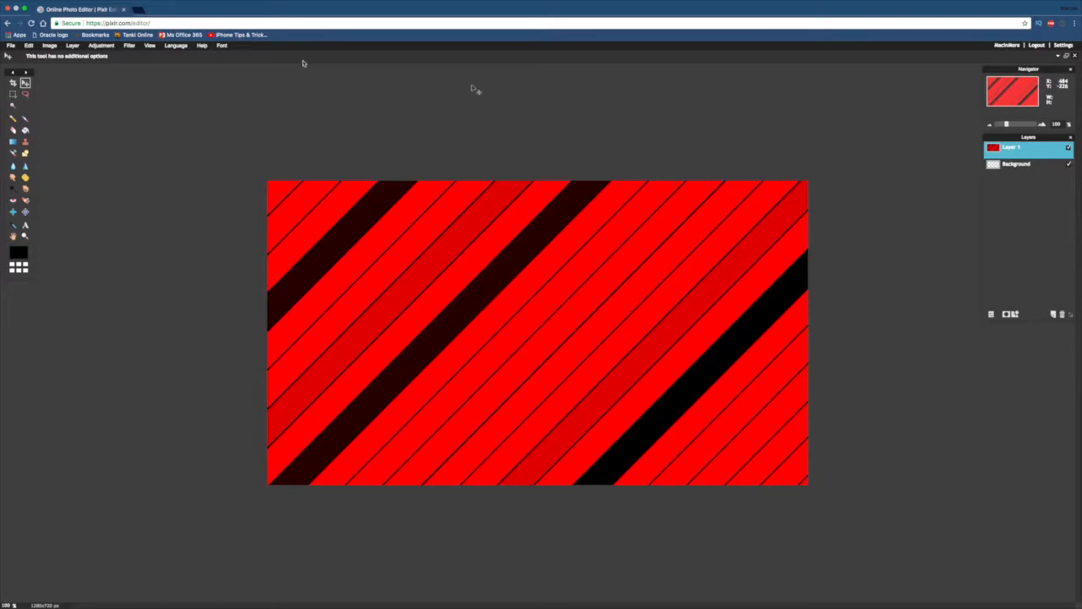
# Raise the saturation of the red striped layer to 100 with the Hue & Saturation adjustment.
pyautogui.click(107, 44)
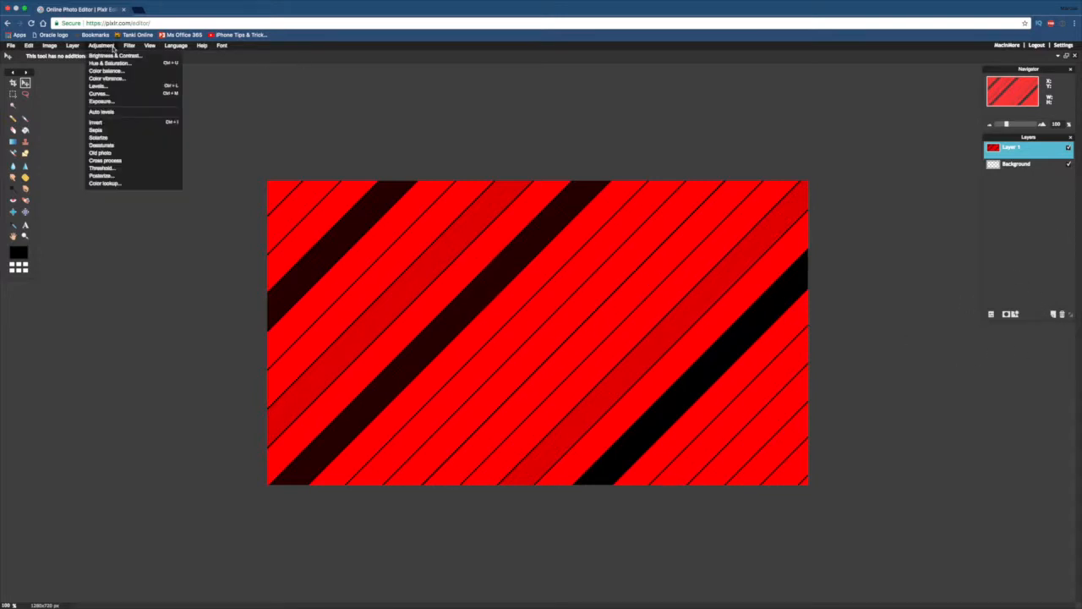
pyautogui.click(115, 63)
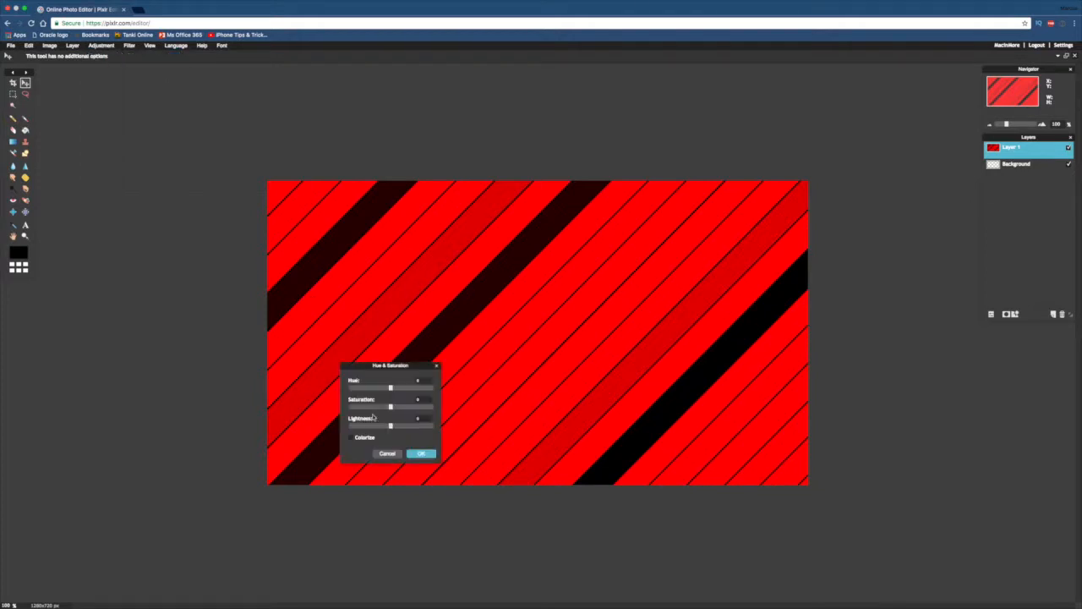
pyautogui.click(352, 437)
pyautogui.click(351, 437)
pyautogui.moveTo(391, 407); pyautogui.dragTo(472, 412)
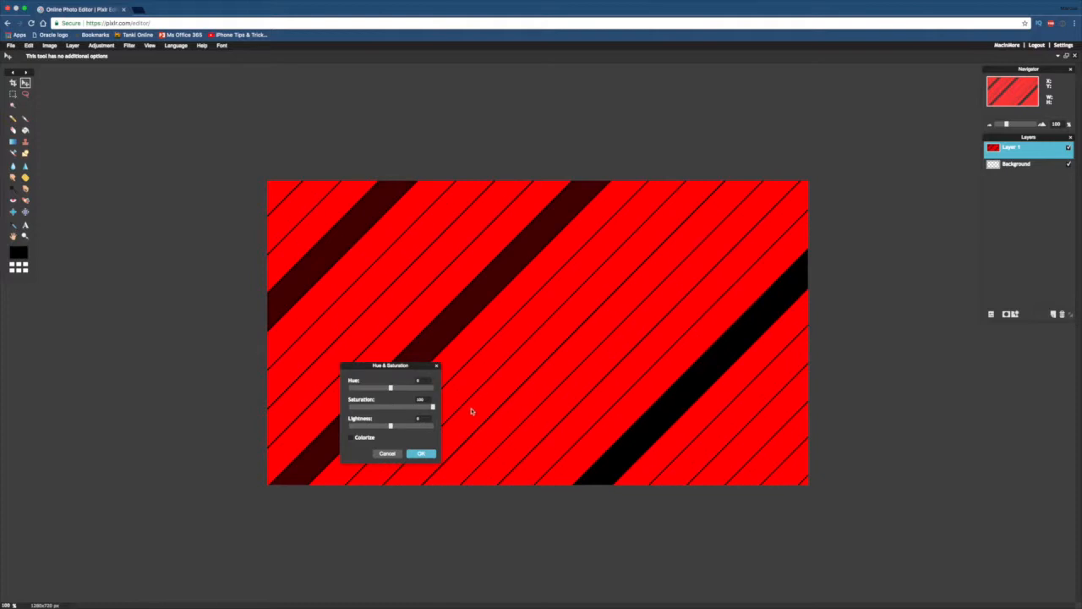
pyautogui.click(423, 454)
# Add an inner shadow layer style to the red striped layer with a near-zero distance and size 100.
pyautogui.click(1017, 315)
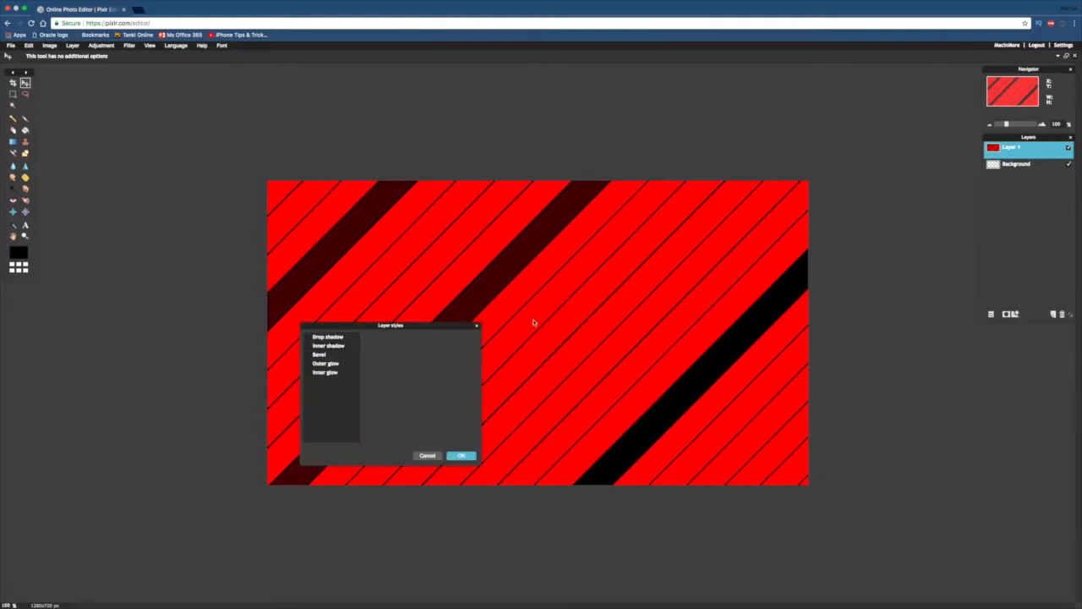
pyautogui.click(328, 347)
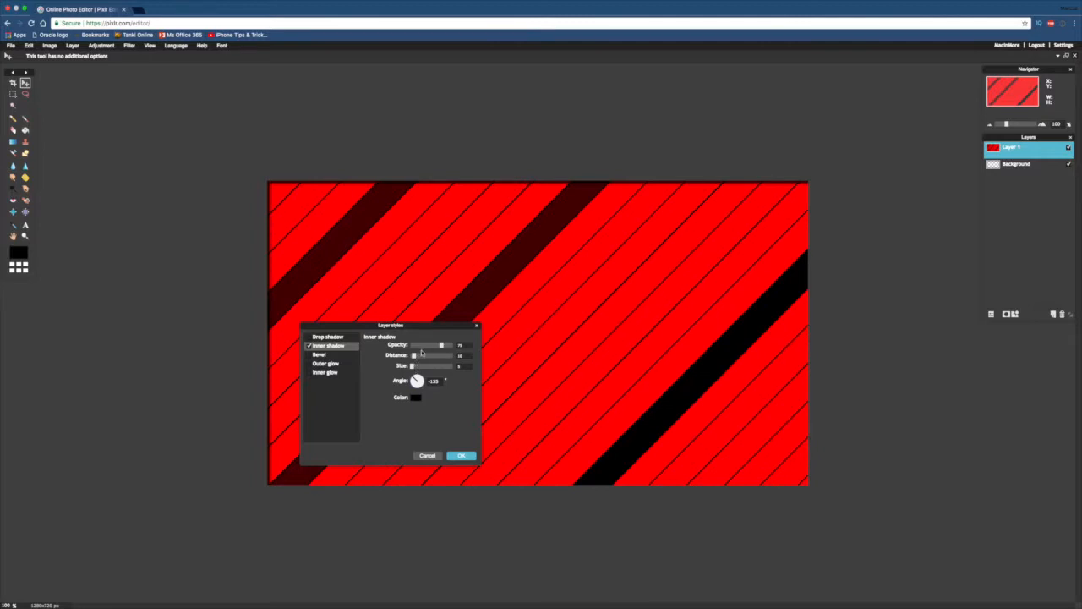
pyautogui.moveTo(414, 355); pyautogui.dragTo(408, 355)
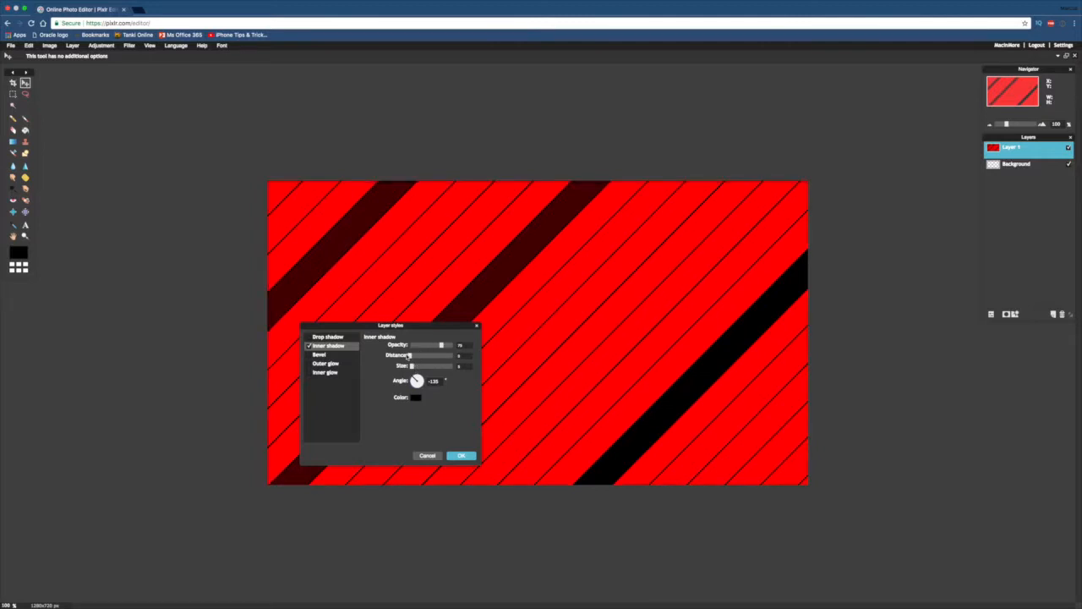
pyautogui.moveTo(411, 365); pyautogui.dragTo(464, 366)
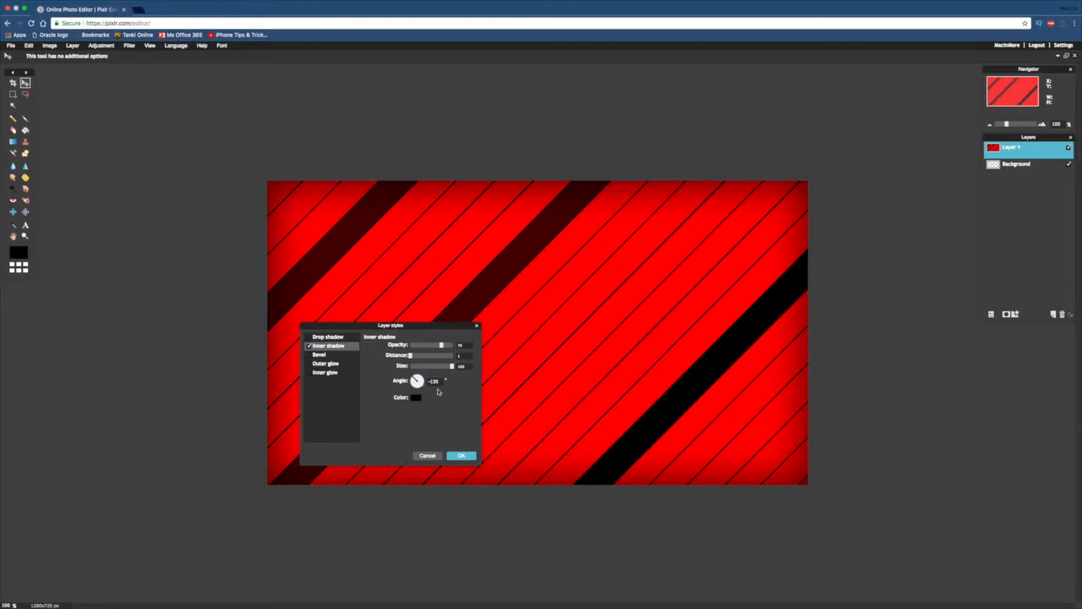
pyautogui.click(463, 456)
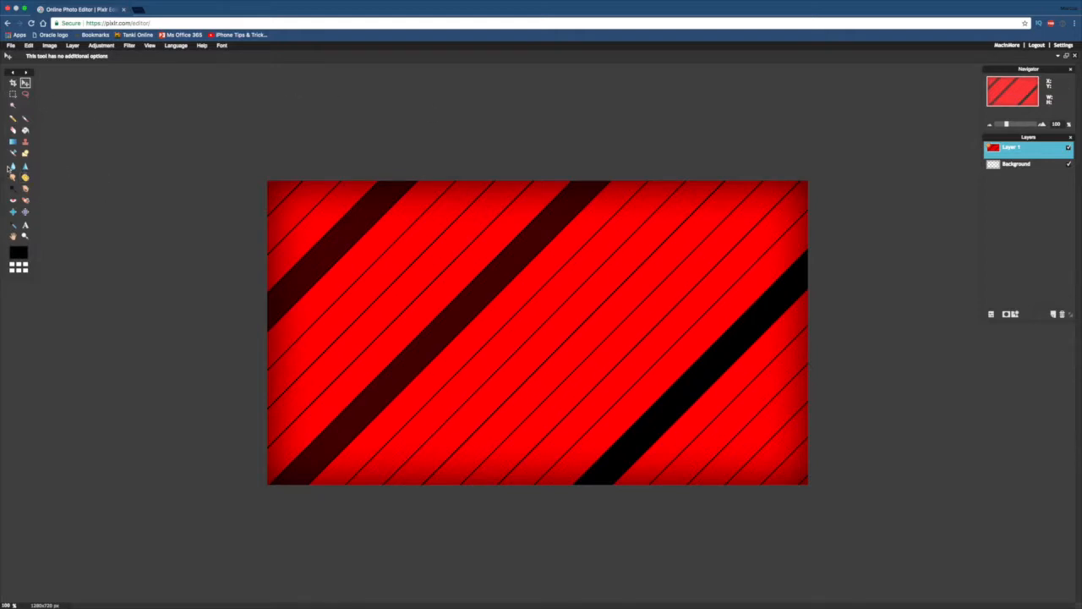
# Add the text "Make" in white, using the Aldo the Apache font, near the upper left of the thumbnail.
pyautogui.click(25, 225)
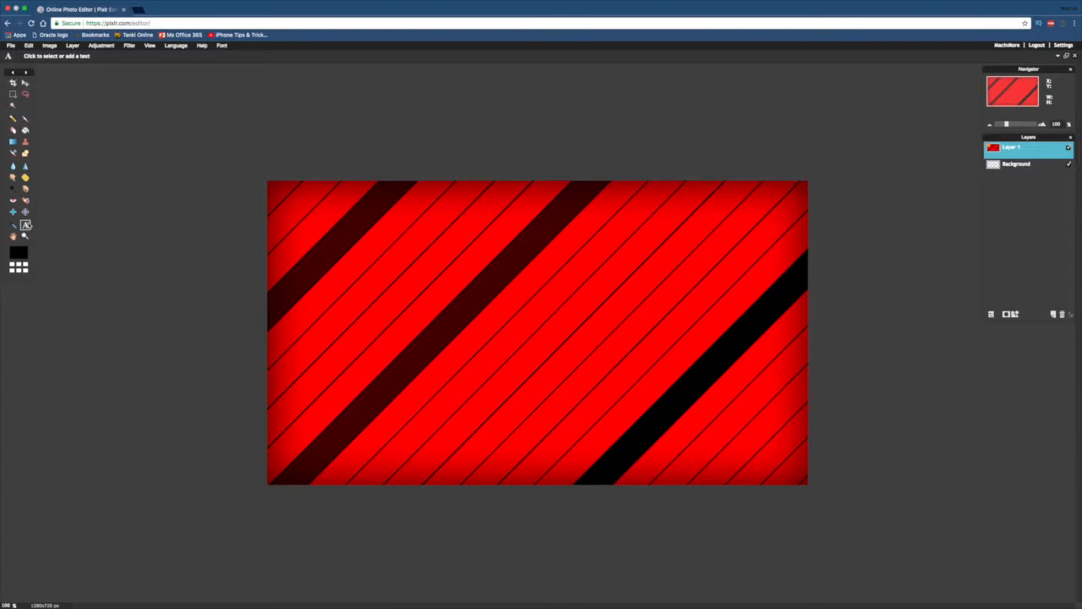
pyautogui.click(321, 231)
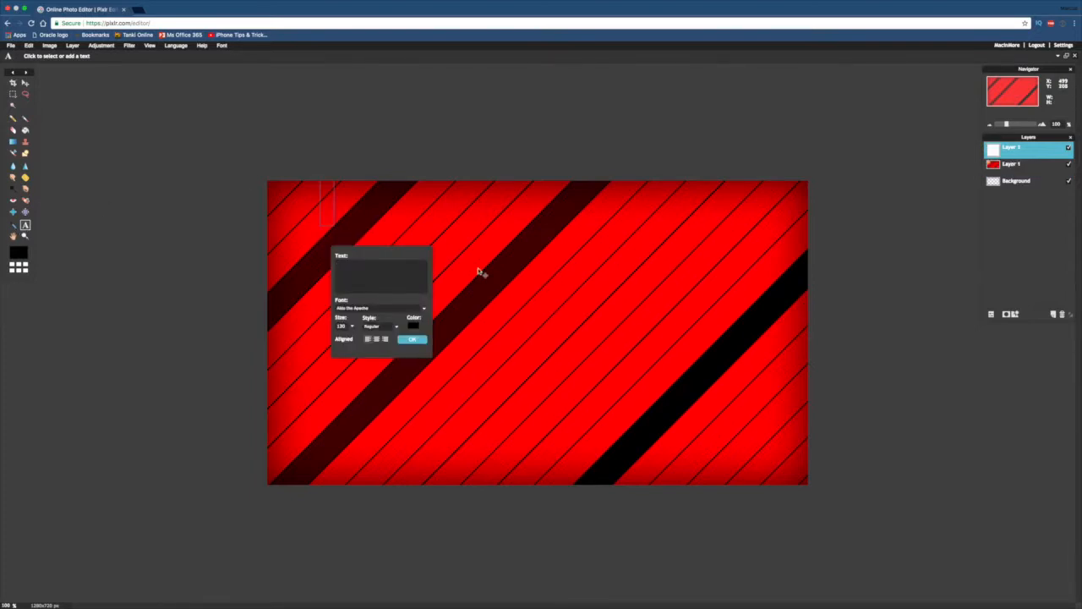
pyautogui.write('Make')
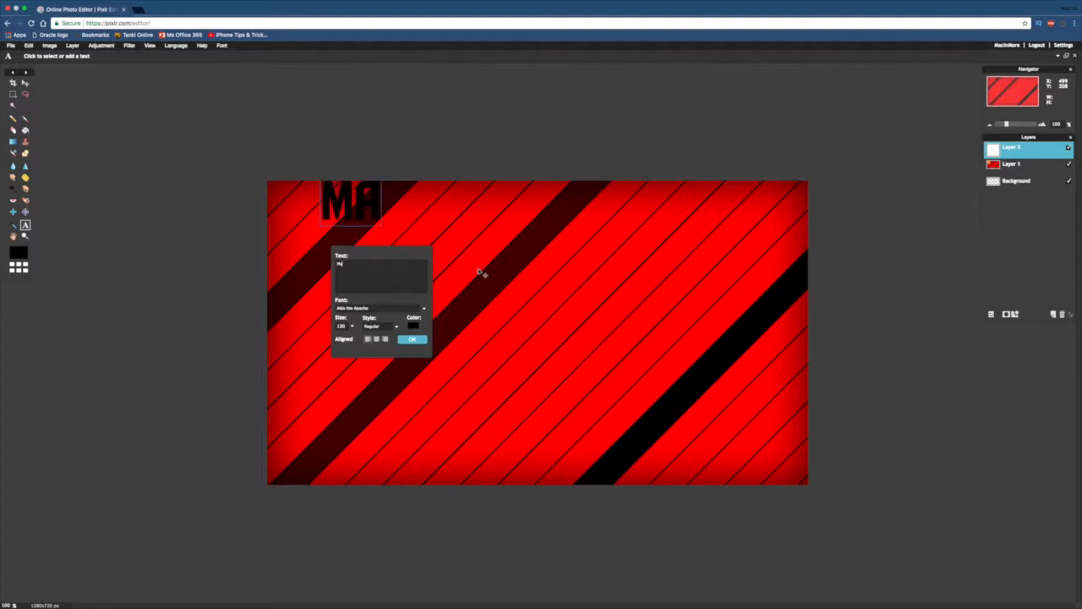
pyautogui.click(413, 325)
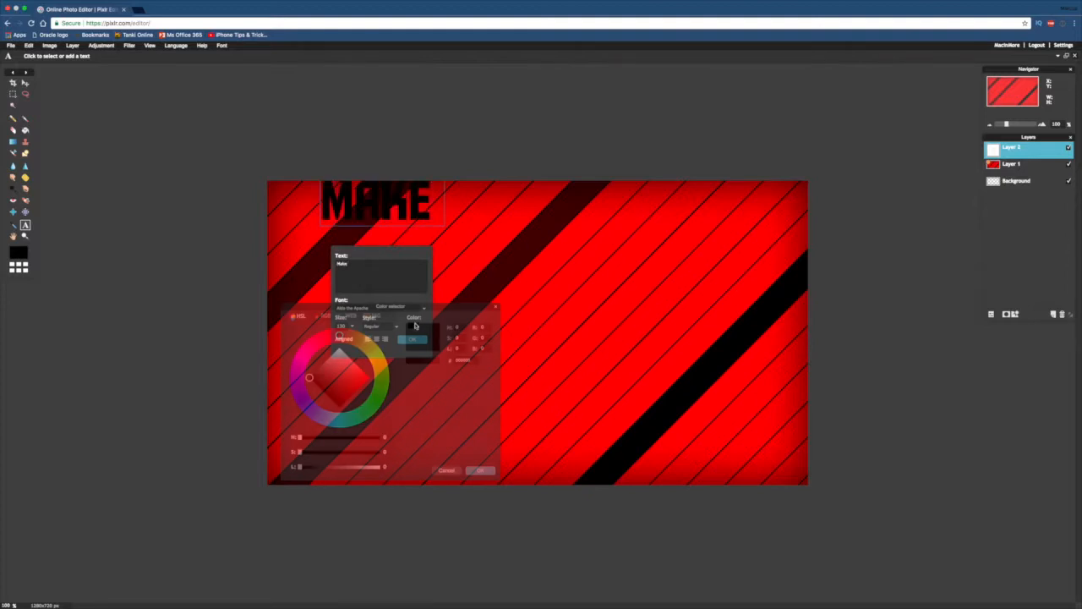
pyautogui.moveTo(344, 369); pyautogui.dragTo(340, 347)
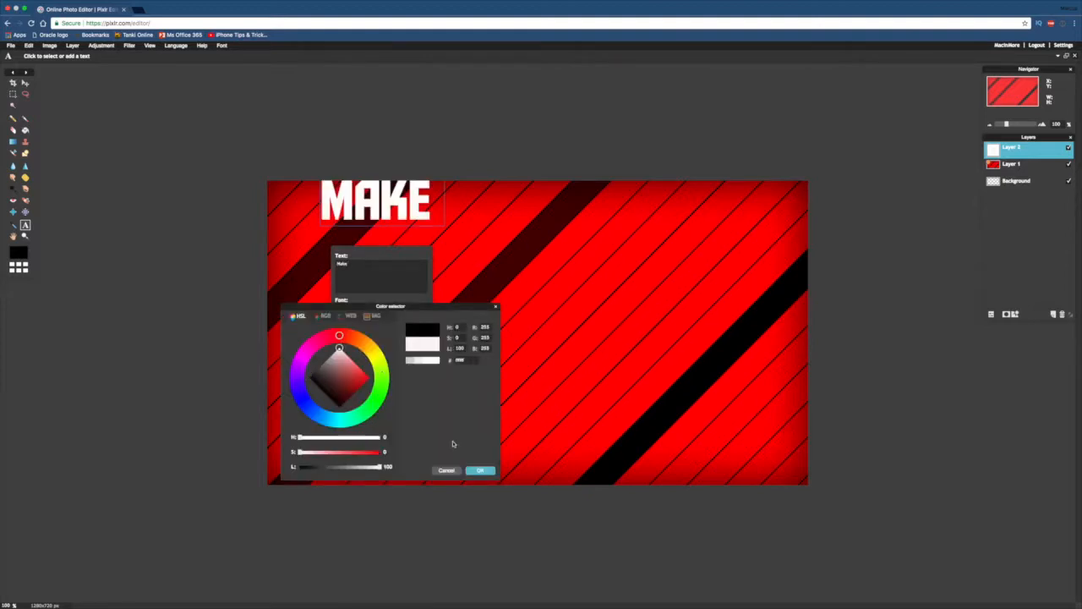
pyautogui.click(480, 471)
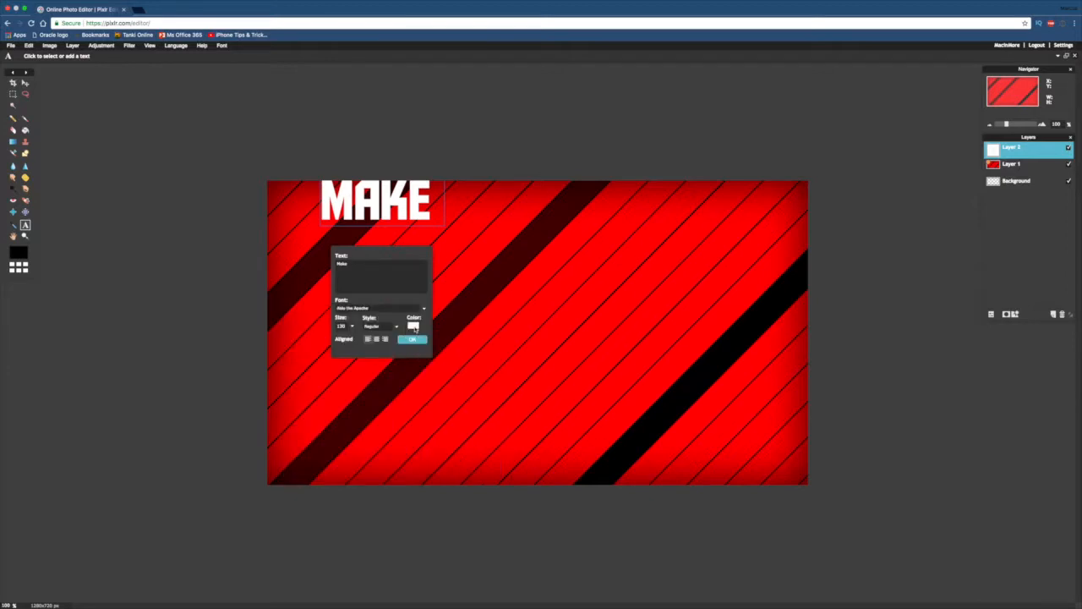
pyautogui.click(414, 328)
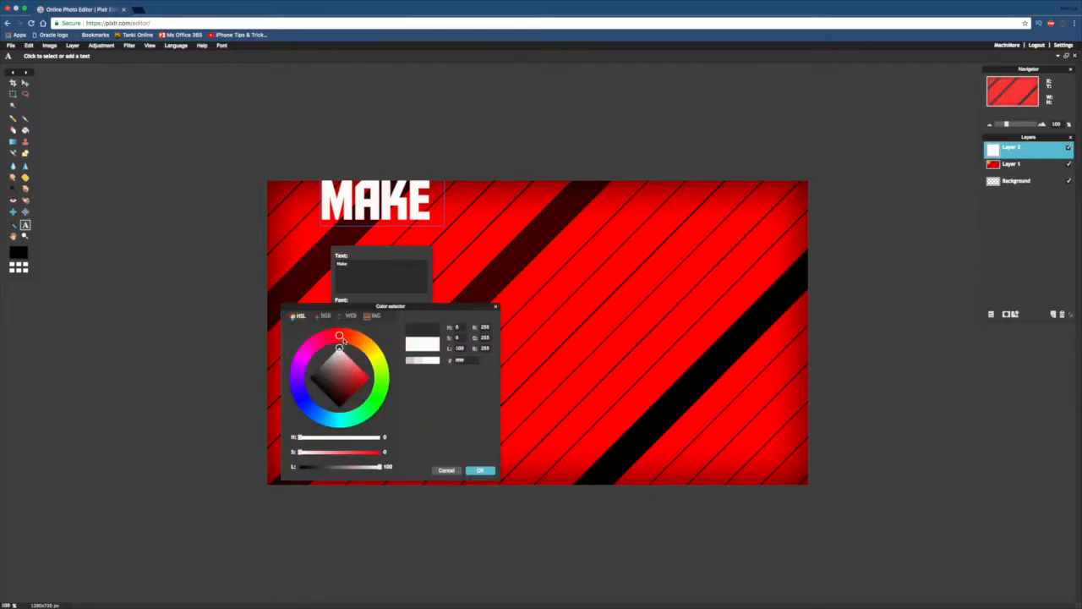
pyautogui.click(479, 471)
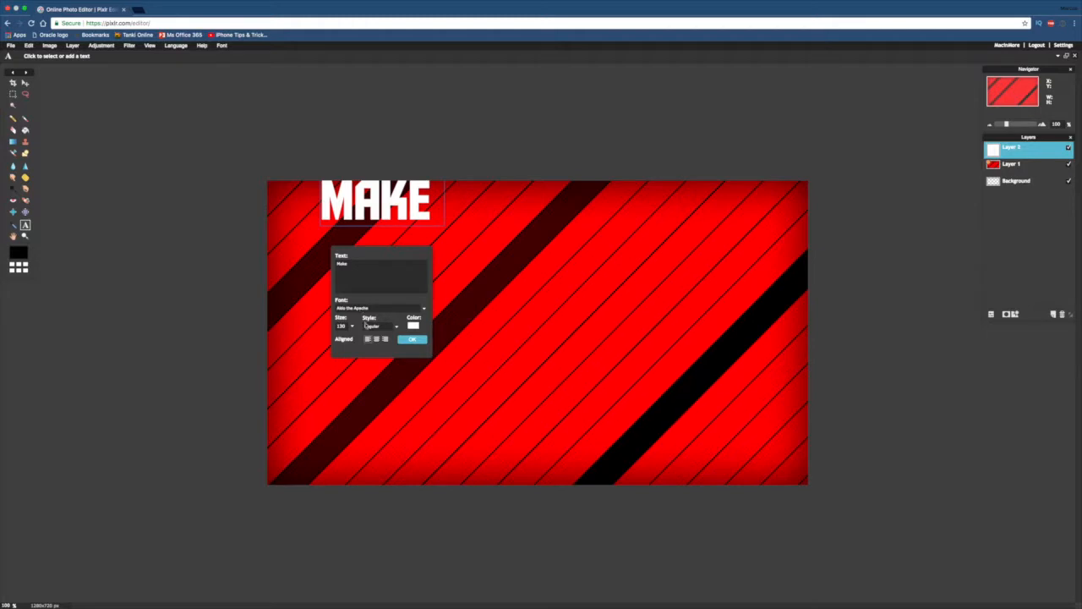
pyautogui.click(383, 310)
pyautogui.click(375, 311)
pyautogui.click(412, 339)
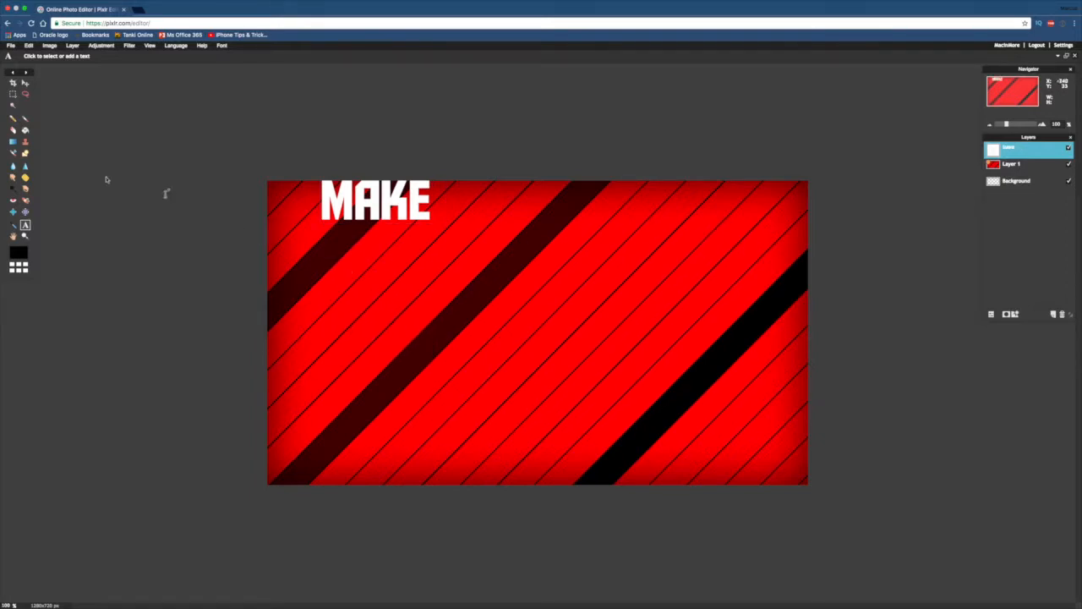
# Add the text "Awesome" in white Aldo the Apache directly below the word "Make".
pyautogui.click(334, 282)
pyautogui.write('Aa')
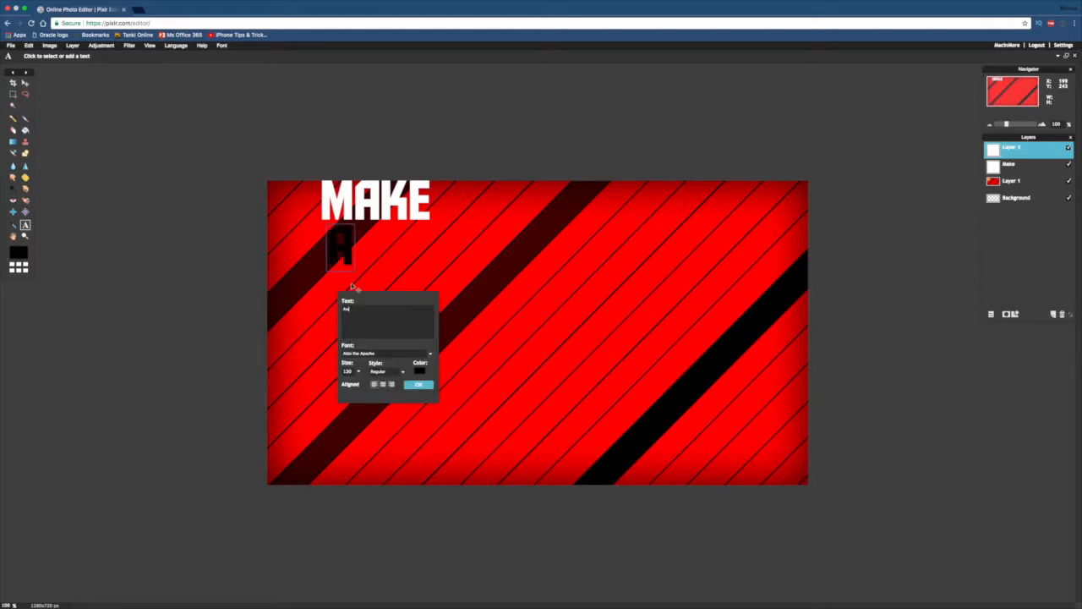
pyautogui.write('wesome')
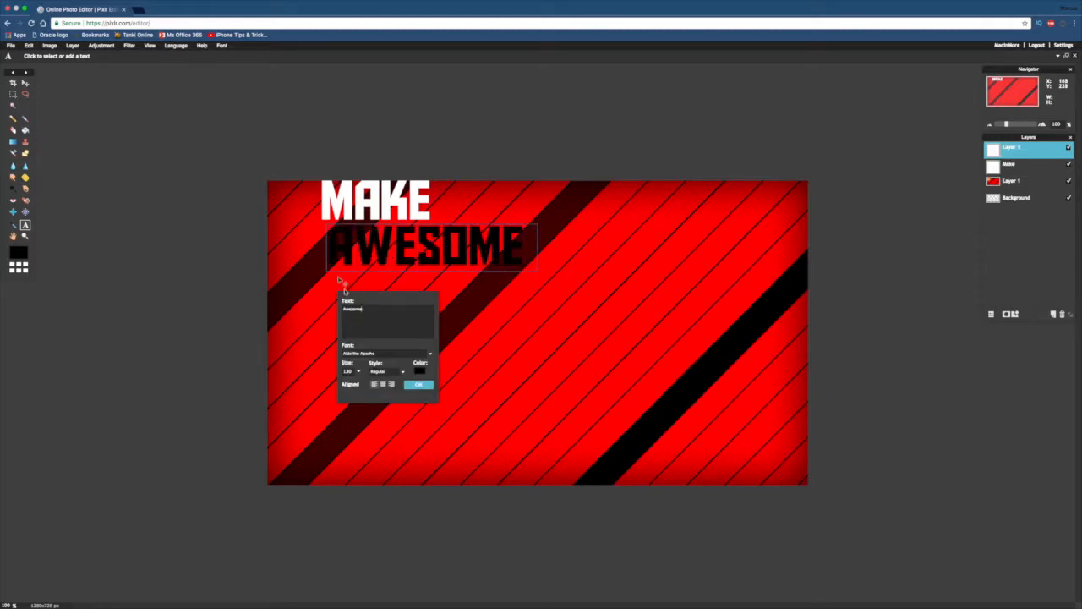
pyautogui.click(420, 371)
pyautogui.moveTo(342, 357); pyautogui.dragTo(339, 346)
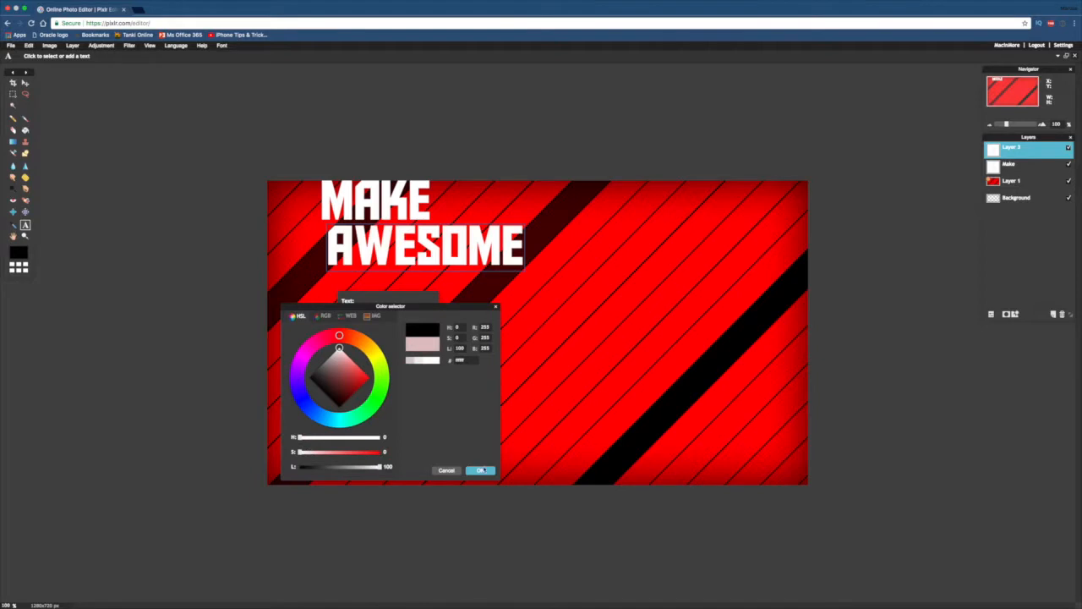
pyautogui.click(480, 470)
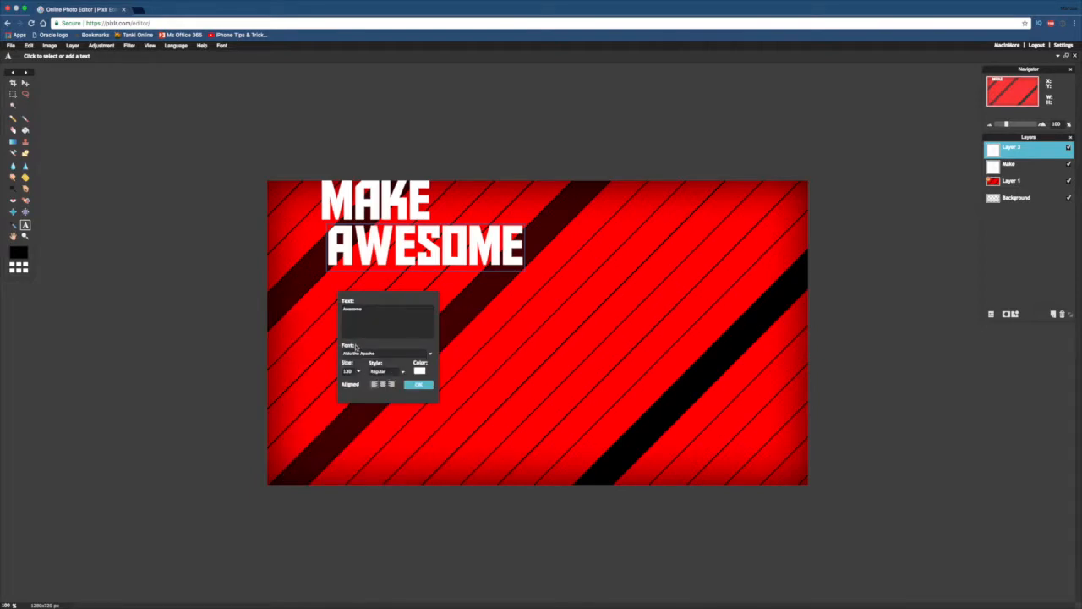
pyautogui.click(414, 386)
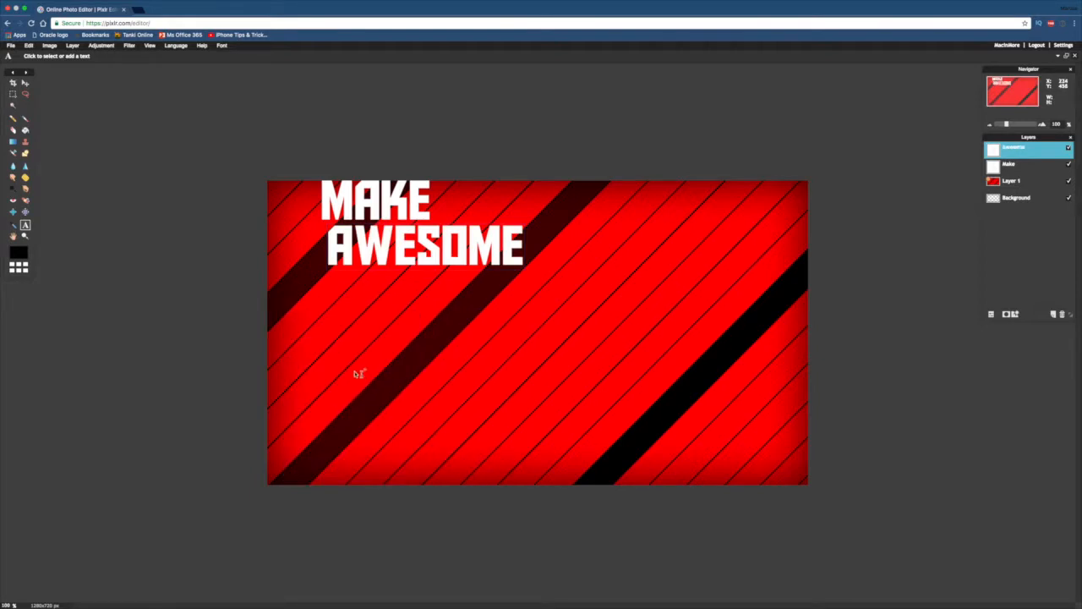
# Add the text "Thumbnails" in white Aldo the Apache below the word "Awesome".
pyautogui.click(341, 362)
pyautogui.write('Thumbnails')
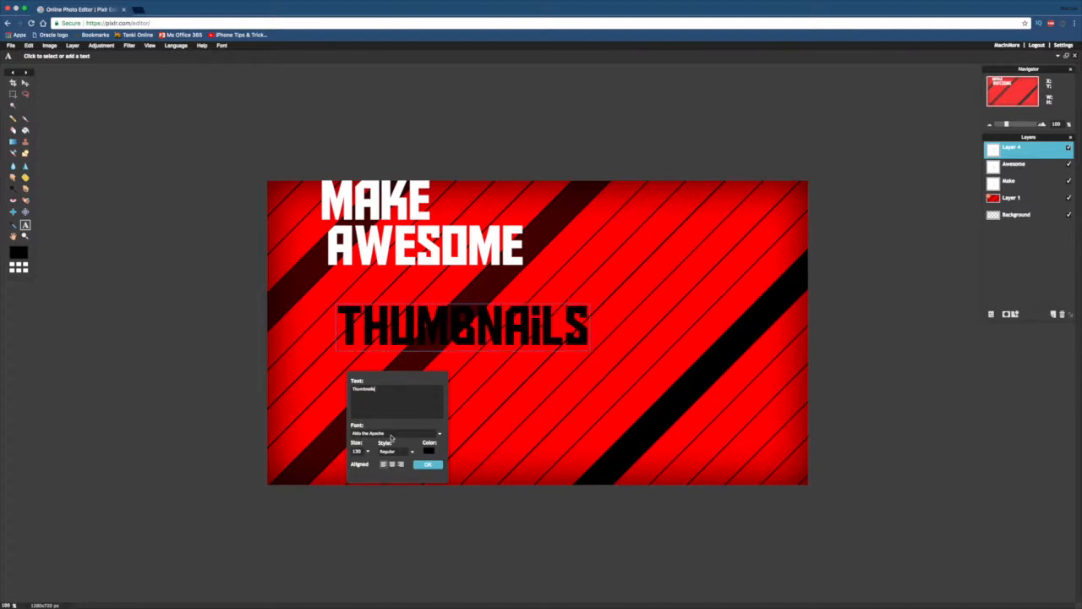
pyautogui.click(429, 452)
pyautogui.moveTo(342, 353); pyautogui.dragTo(331, 330)
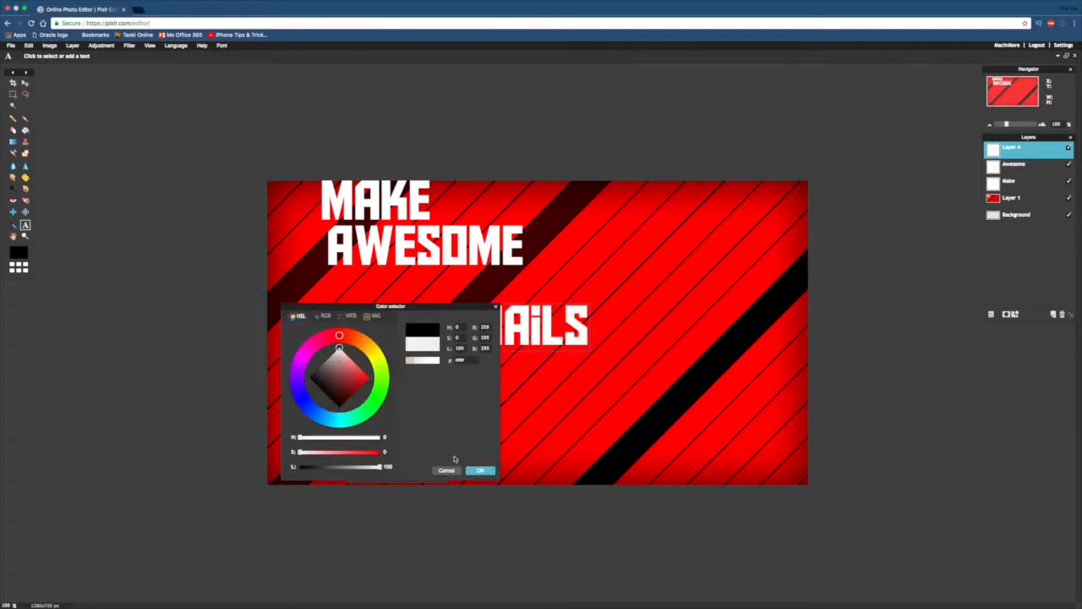
pyautogui.click(481, 470)
pyautogui.click(435, 465)
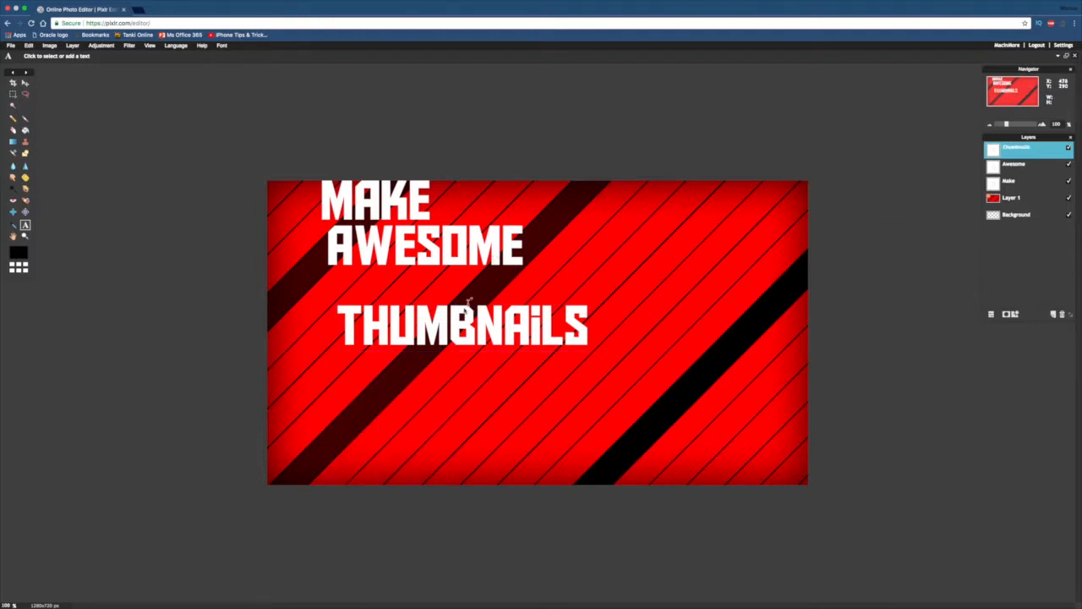
pyautogui.click(451, 321)
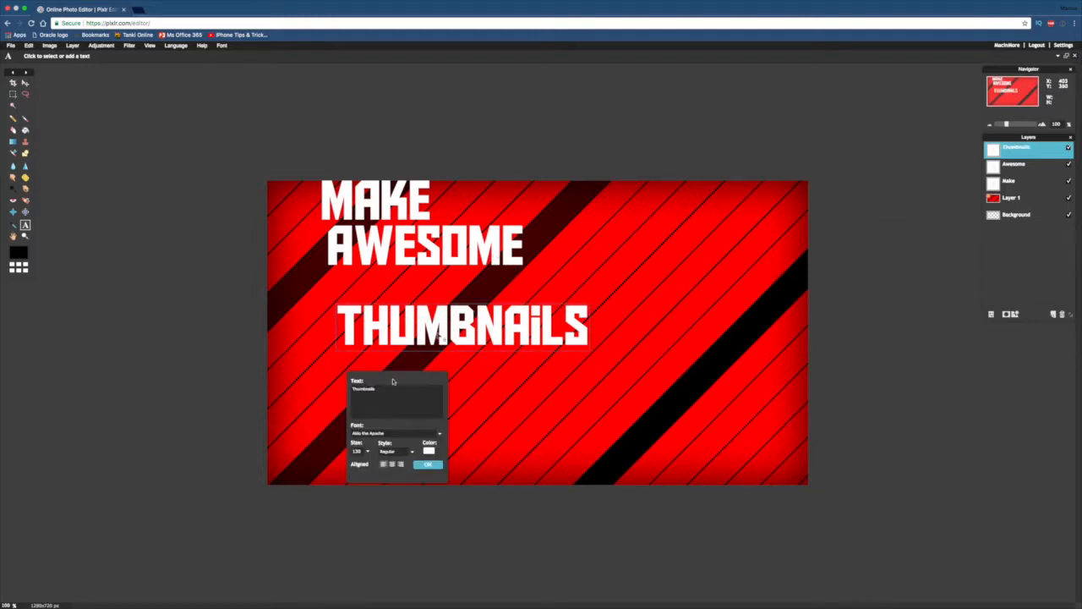
pyautogui.click(367, 453)
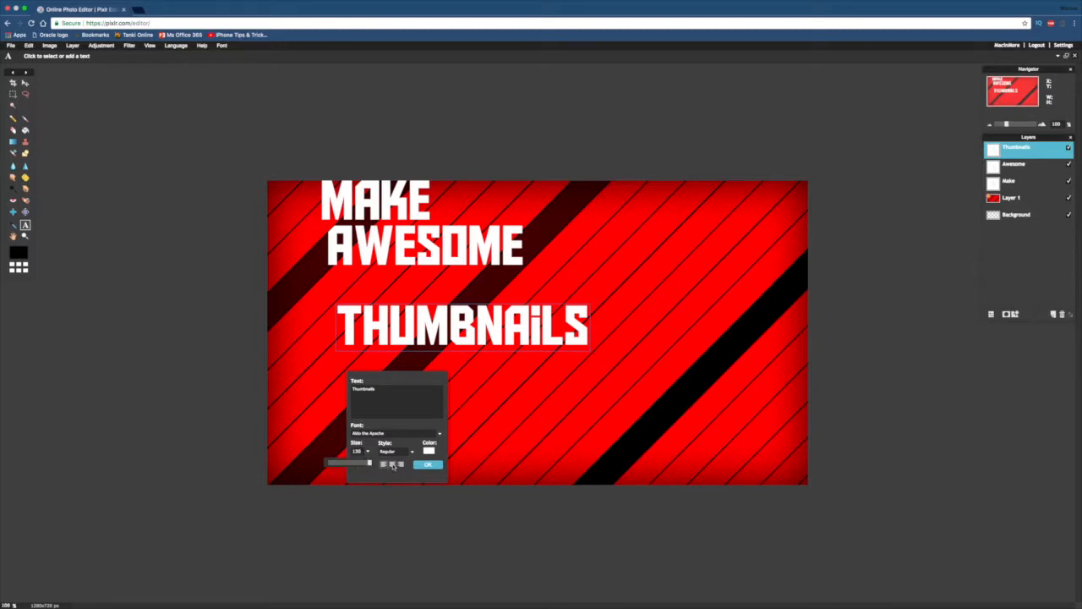
pyautogui.click(431, 464)
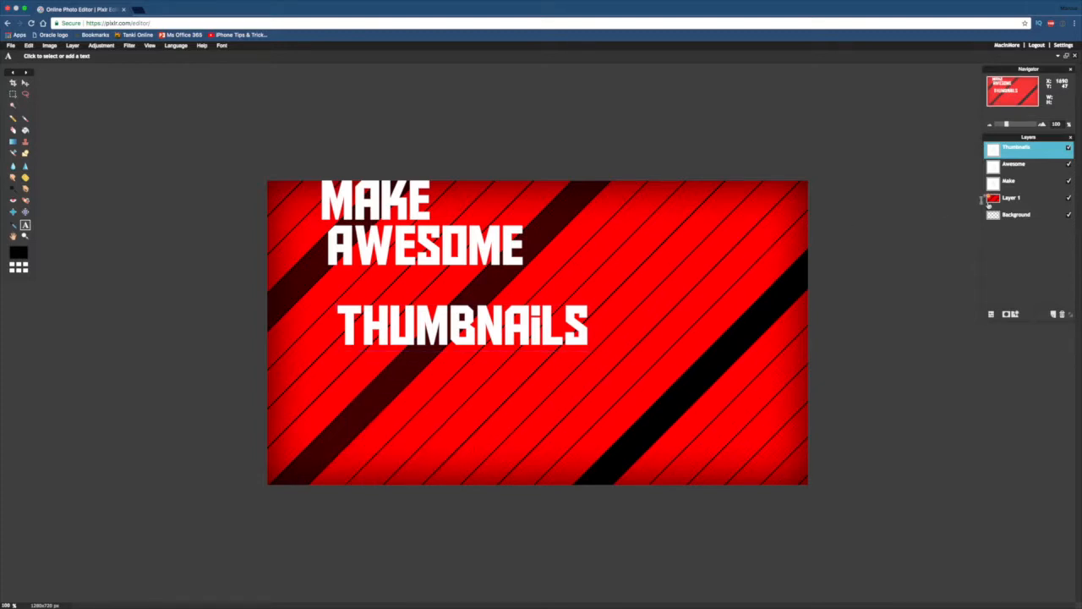
# Reorder the text layers to Make, Awesome, Thumbnails from top to bottom and rasterize the Thumbnails layer.
pyautogui.moveTo(1024, 180); pyautogui.dragTo(1019, 144)
pyautogui.moveTo(1023, 168); pyautogui.dragTo(1025, 164)
pyautogui.click(1015, 181)
pyautogui.rightClick(1030, 182)
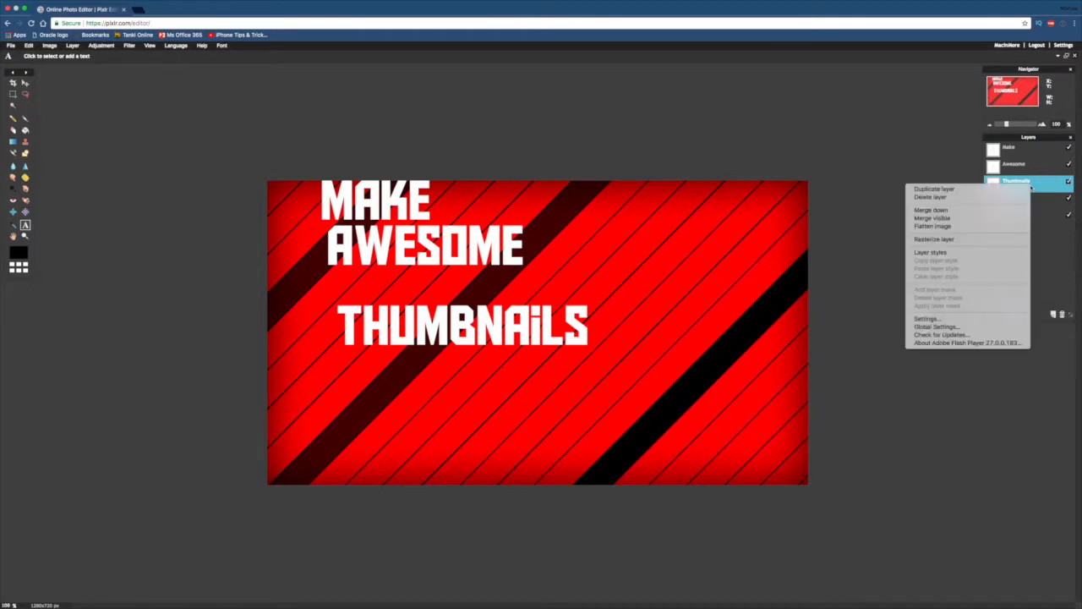
pyautogui.click(971, 240)
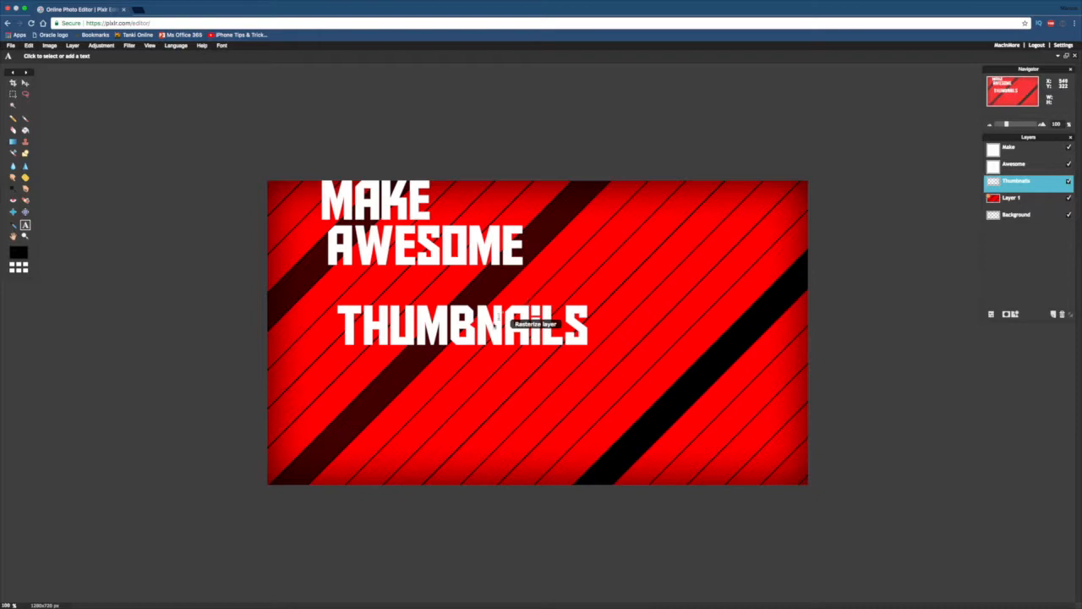
# Move the word "Thumbnails" to the bottom of the canvas and enlarge it with Free transform to span most of the width.
pyautogui.click(25, 82)
pyautogui.moveTo(418, 326); pyautogui.dragTo(363, 427)
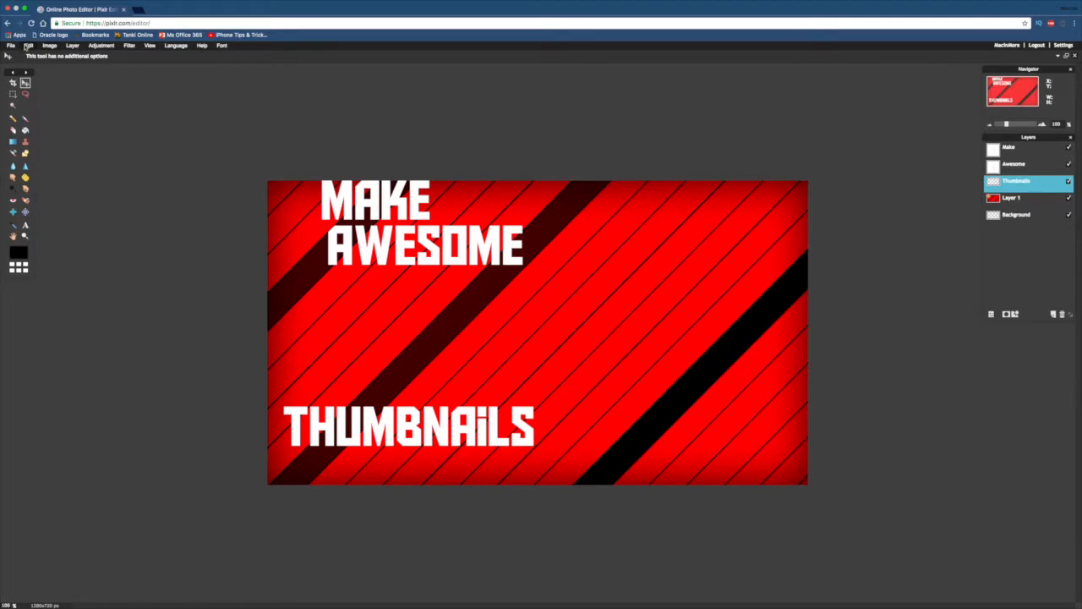
pyautogui.click(28, 45)
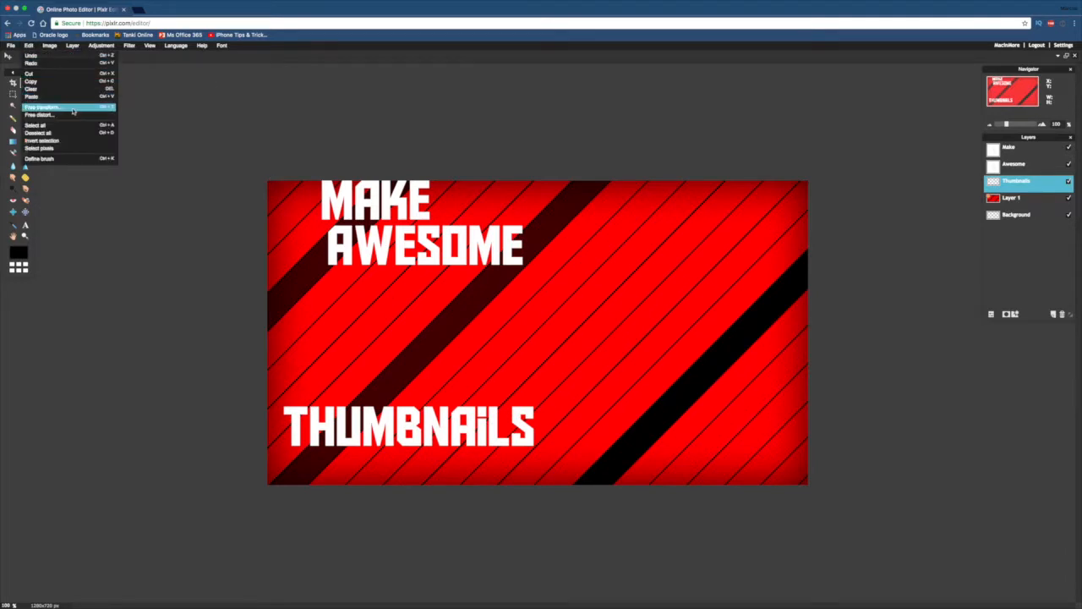
pyautogui.click(74, 111)
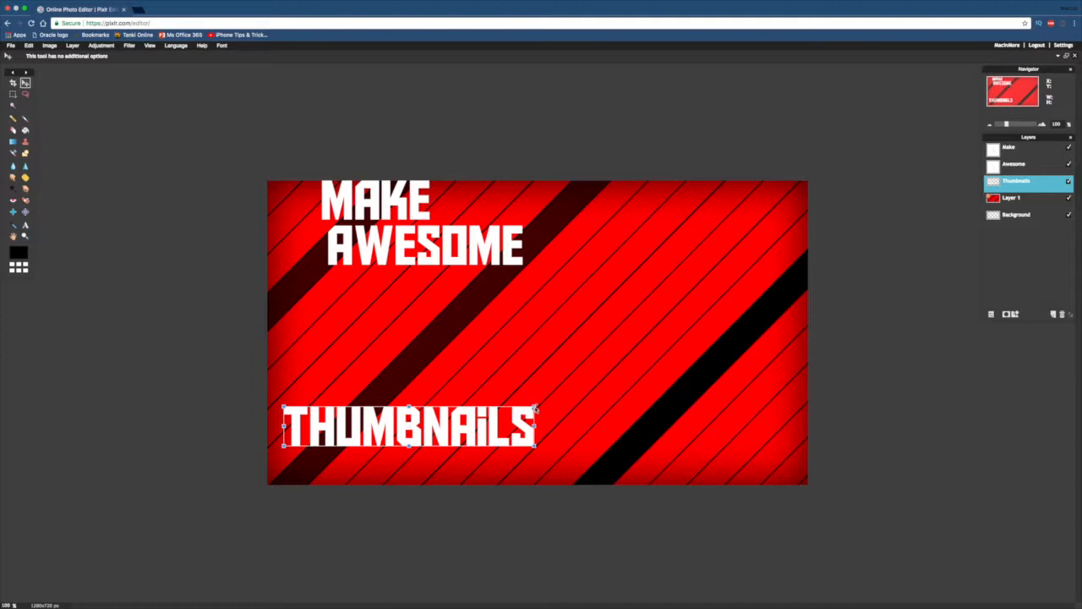
pyautogui.moveTo(535, 407); pyautogui.dragTo(636, 363)
pyautogui.moveTo(516, 441); pyautogui.dragTo(602, 457)
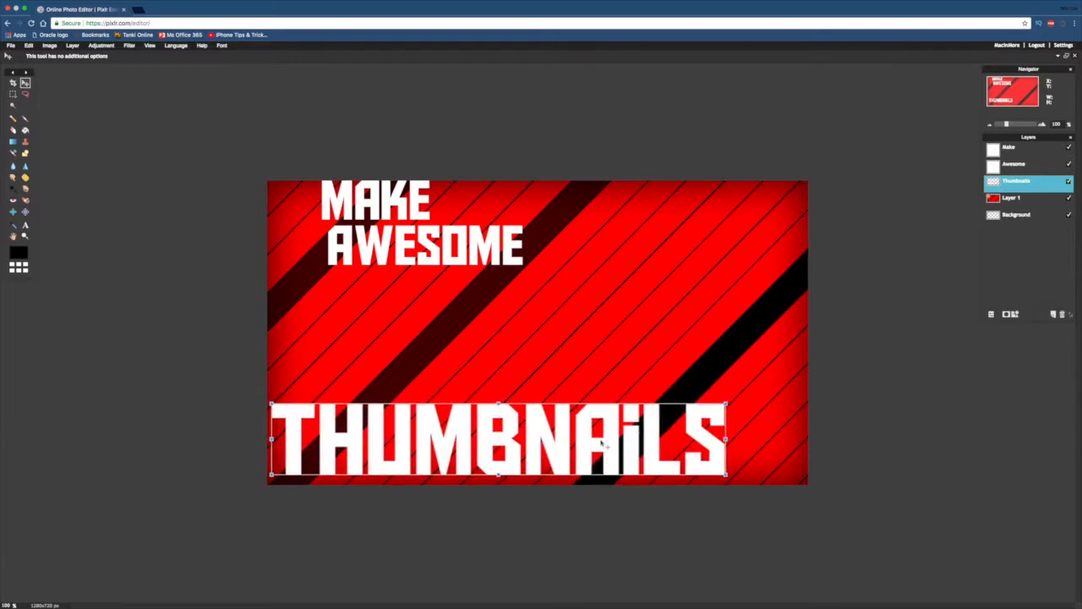
pyautogui.moveTo(567, 445); pyautogui.dragTo(576, 448)
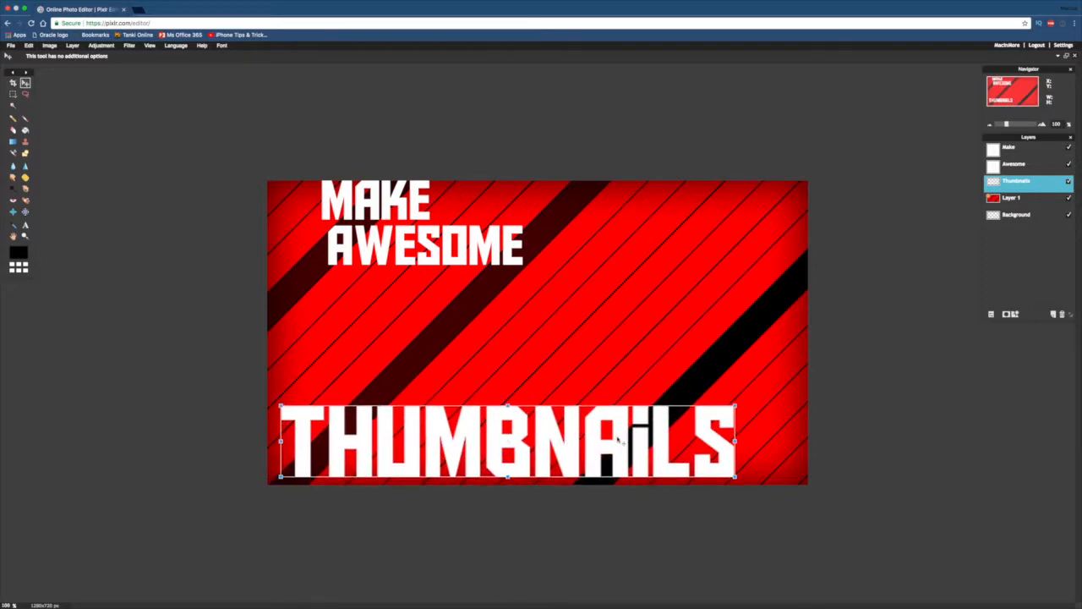
pyautogui.press('Return')
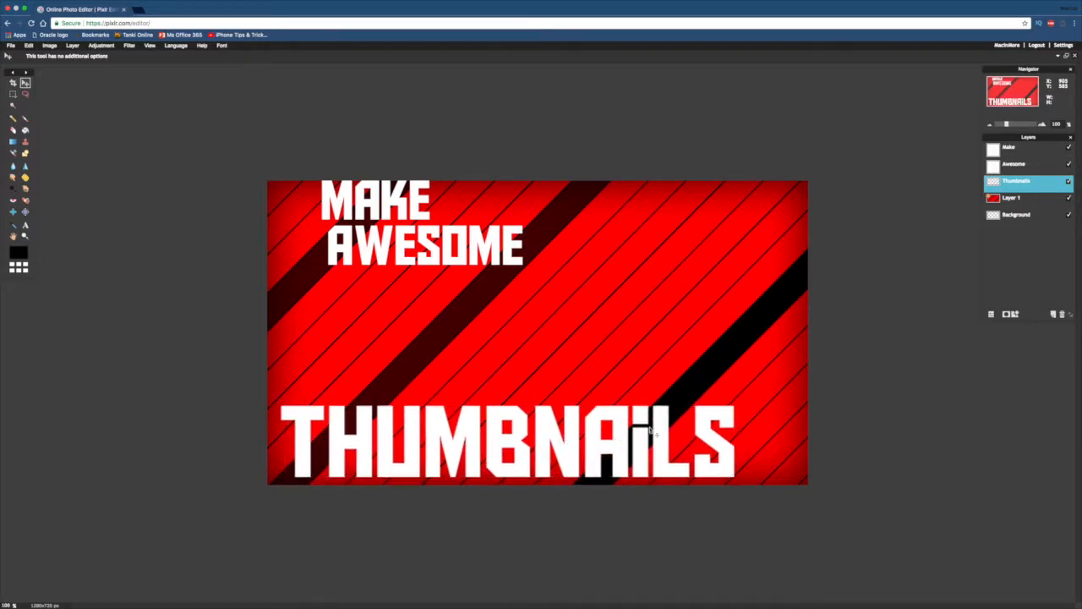
# Rasterize the Awesome and Make layers and nudge the word "Make" slightly to the left.
pyautogui.click(1011, 164)
pyautogui.rightClick(1013, 164)
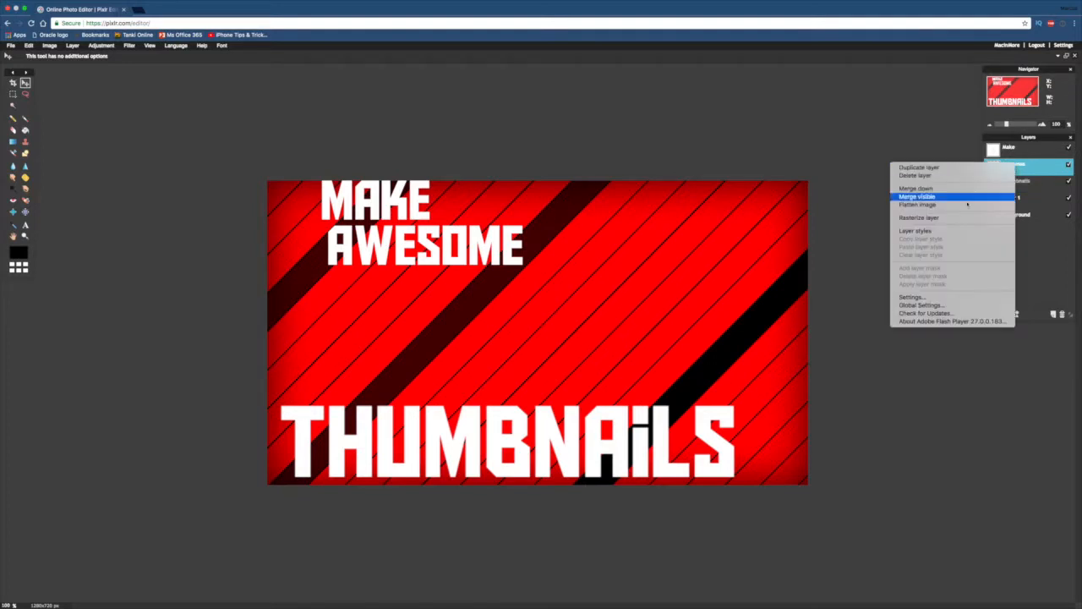
pyautogui.click(948, 219)
pyautogui.click(1025, 150)
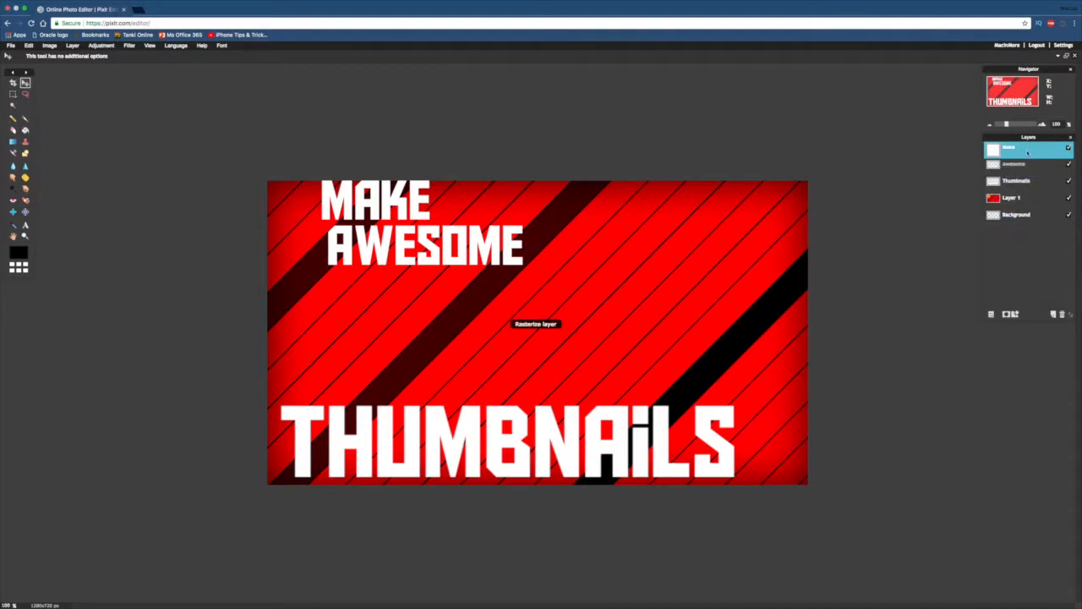
pyautogui.rightClick(1026, 149)
pyautogui.click(958, 204)
pyautogui.moveTo(426, 235); pyautogui.dragTo(420, 235)
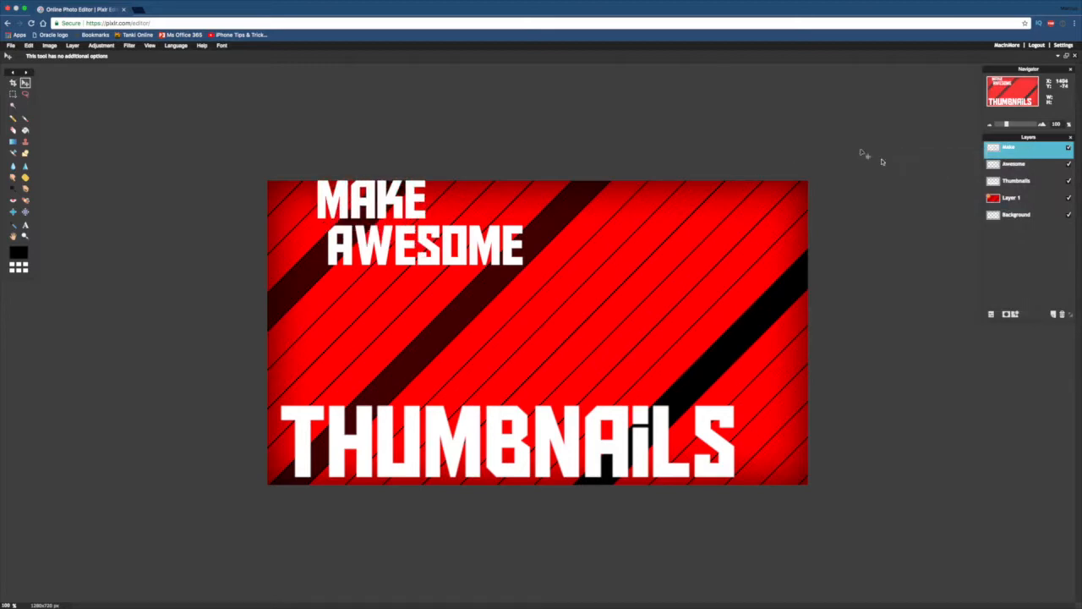
# Move the word "Awesome" down and enlarge it with Free transform so it sits directly above "Thumbnails".
pyautogui.click(1013, 164)
pyautogui.moveTo(441, 254); pyautogui.dragTo(431, 317)
pyautogui.hotkey('ctrl', 't')
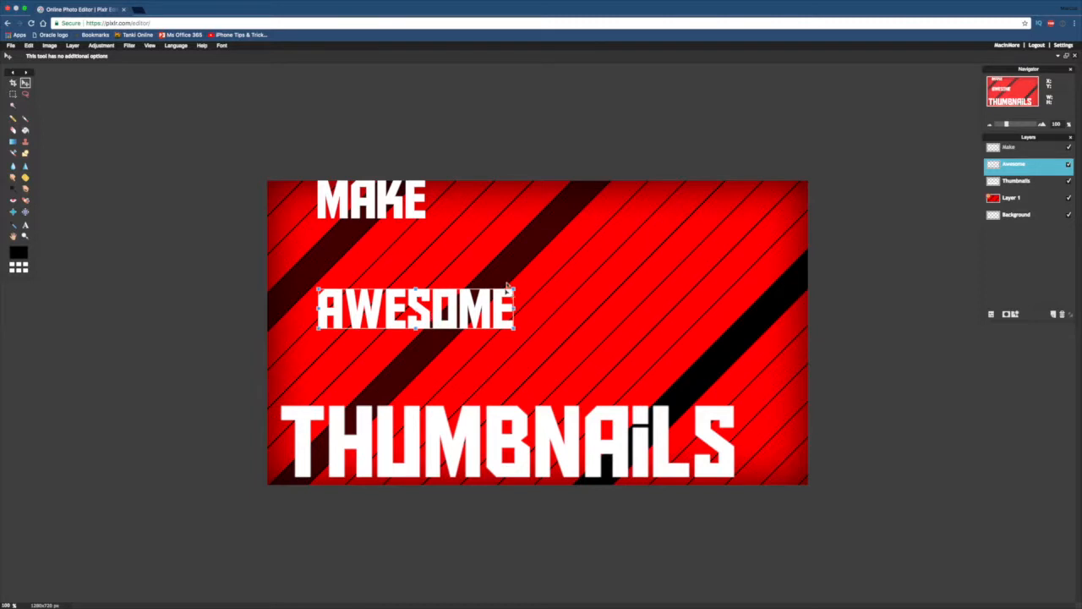
pyautogui.moveTo(512, 289); pyautogui.dragTo(621, 243)
pyautogui.moveTo(557, 302); pyautogui.dragTo(617, 339)
pyautogui.moveTo(681, 391); pyautogui.dragTo(664, 387)
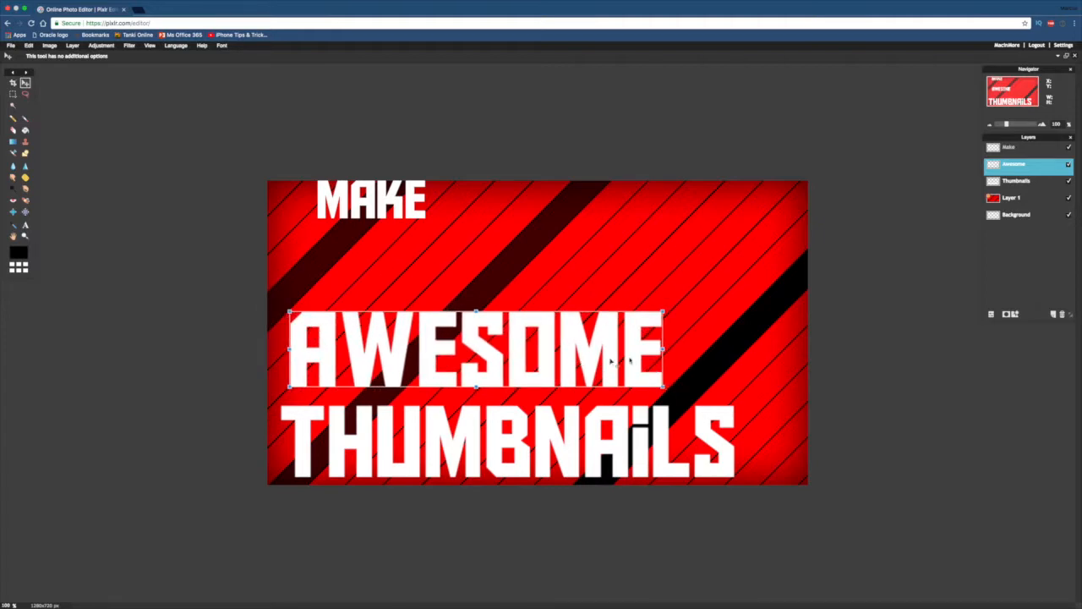
pyautogui.moveTo(616, 362); pyautogui.dragTo(613, 364)
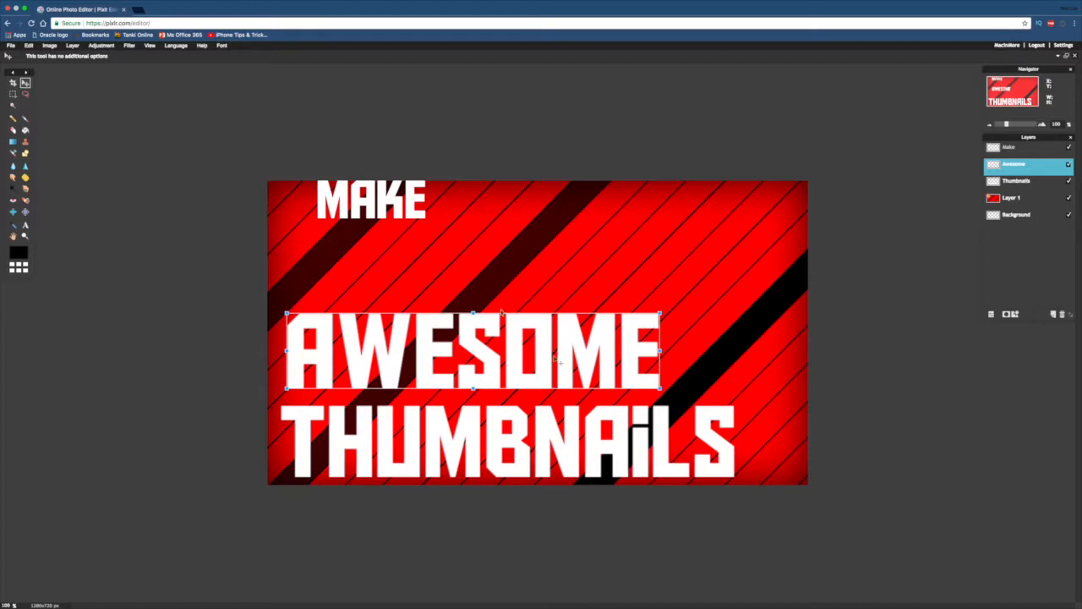
pyautogui.press('Return')
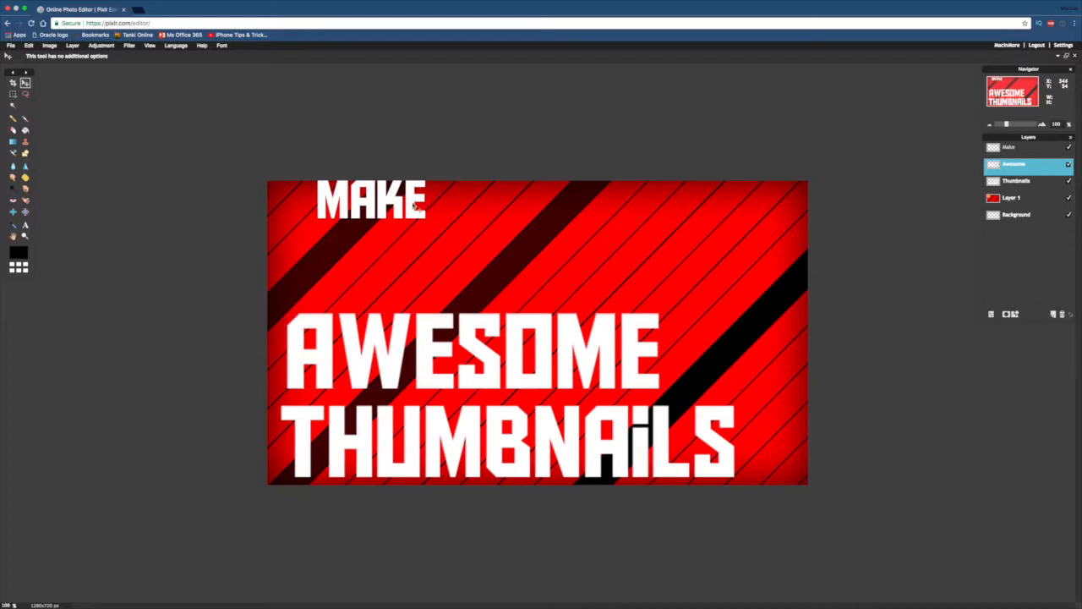
# Enlarge the word "Make" with Free transform and position it in the upper left above "Awesome".
pyautogui.click(1010, 151)
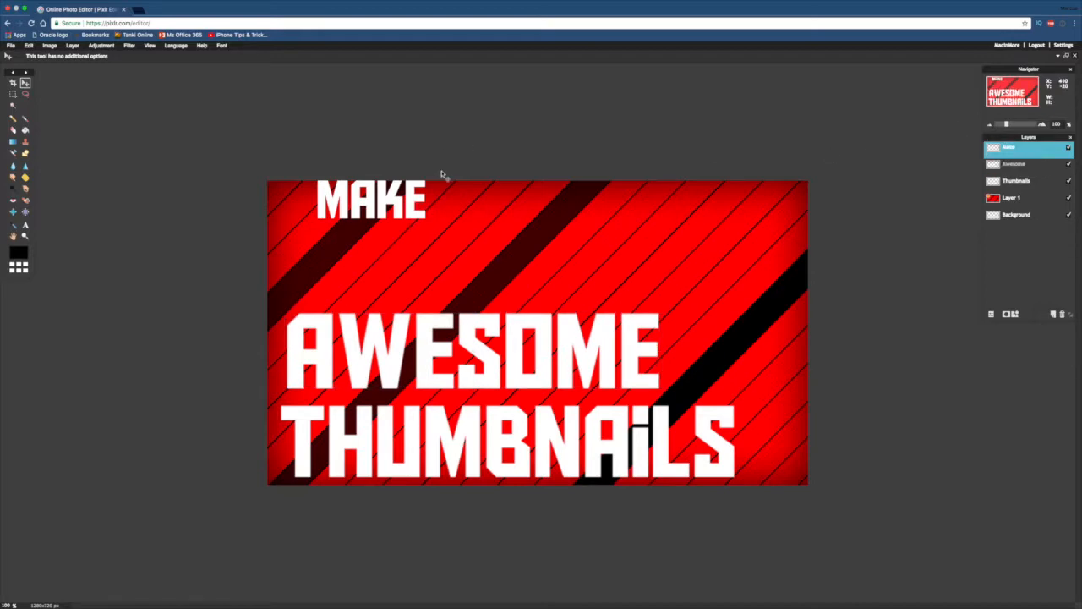
pyautogui.hotkey('ctrl', 't')
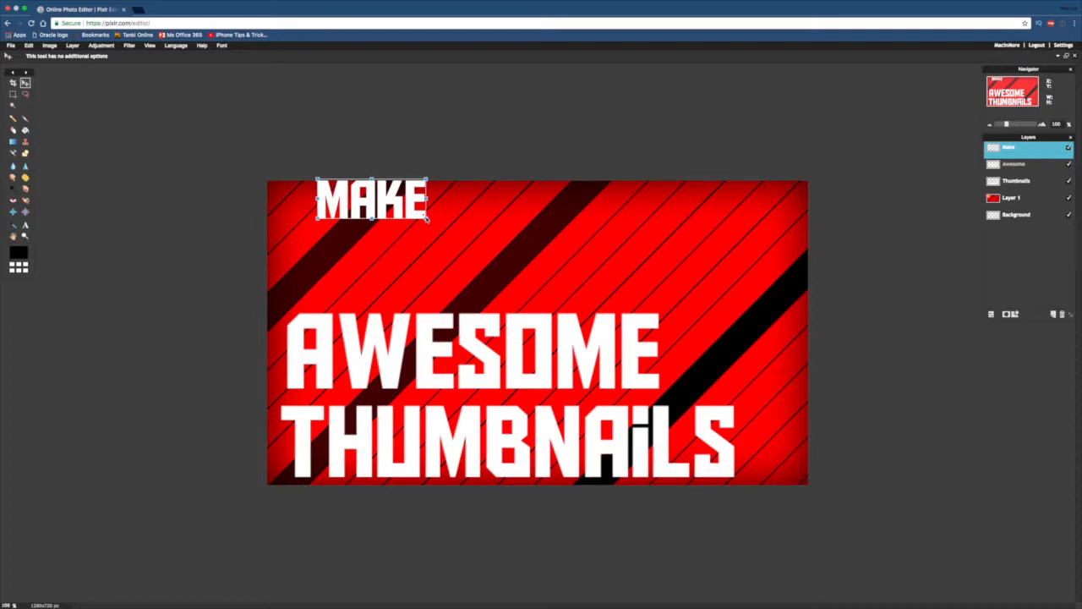
pyautogui.moveTo(428, 219); pyautogui.dragTo(457, 266)
pyautogui.moveTo(486, 216); pyautogui.dragTo(512, 195)
pyautogui.moveTo(468, 244); pyautogui.dragTo(479, 232)
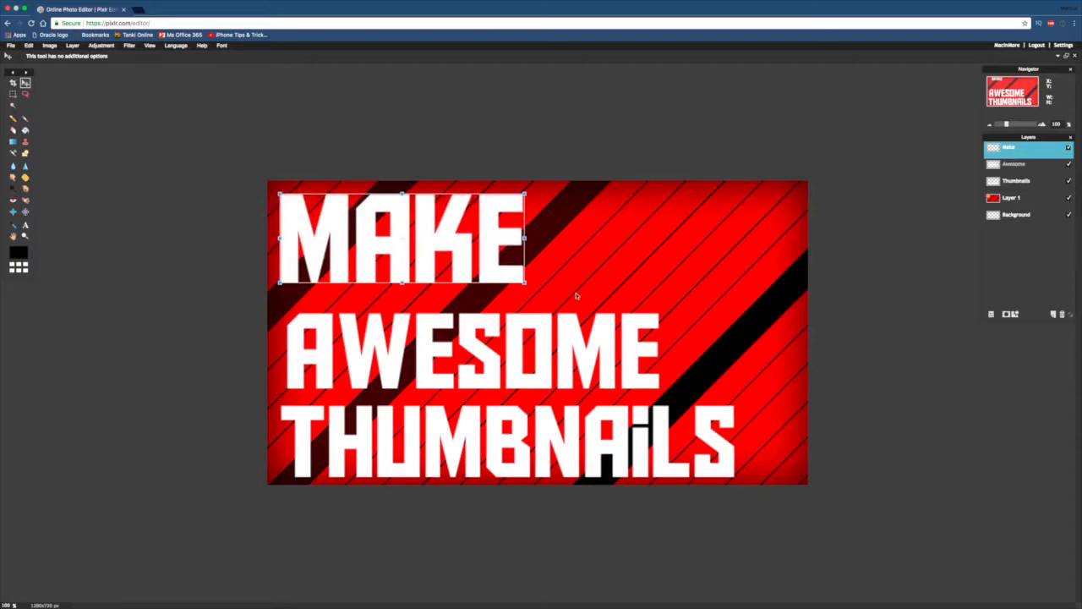
pyautogui.press('Return')
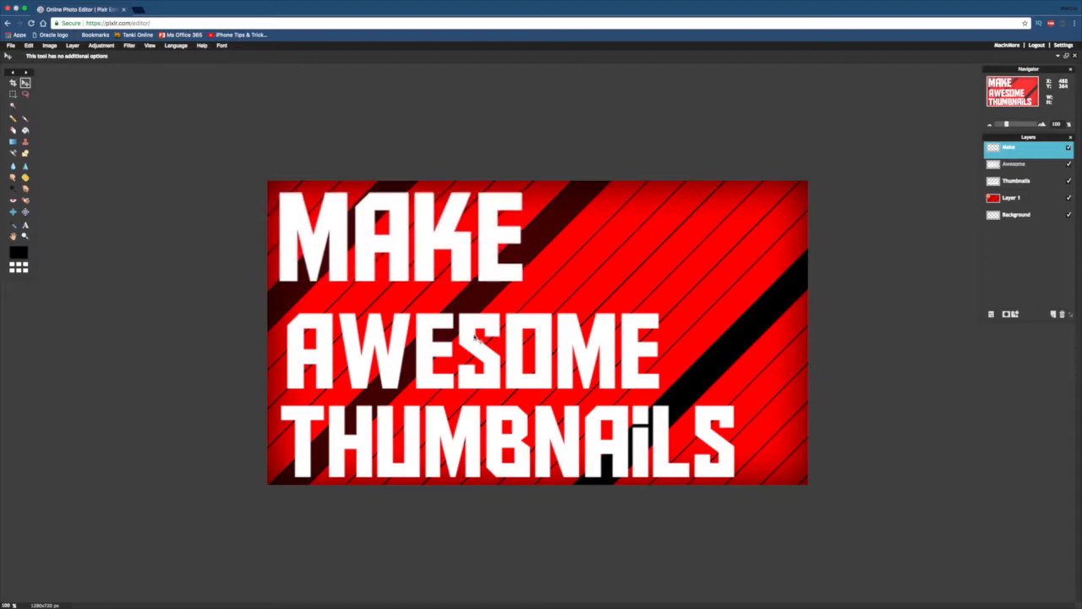
# Enlarge the word "Awesome" slightly with Free transform and move it up to sit evenly between the other two words.
pyautogui.click(1015, 164)
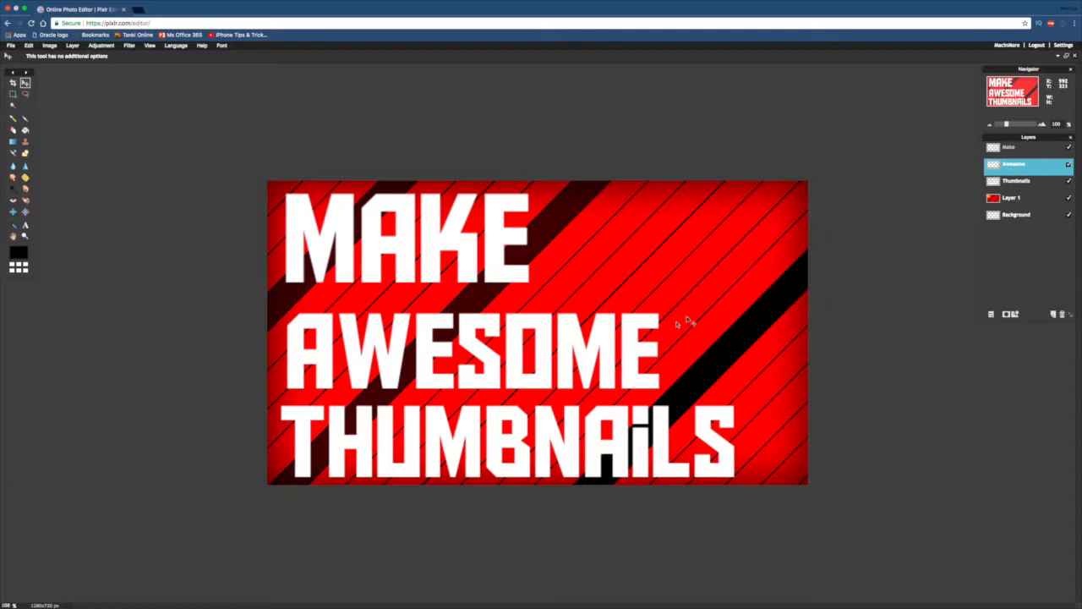
pyautogui.hotkey('ctrl', 't')
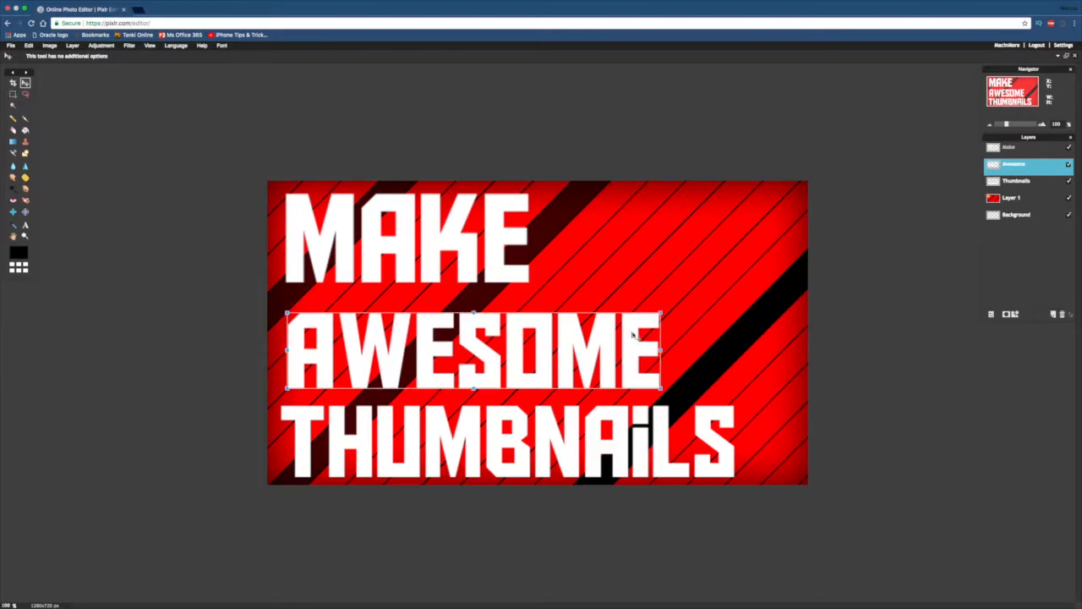
pyautogui.moveTo(661, 313); pyautogui.dragTo(681, 293)
pyautogui.moveTo(619, 352); pyautogui.dragTo(628, 341)
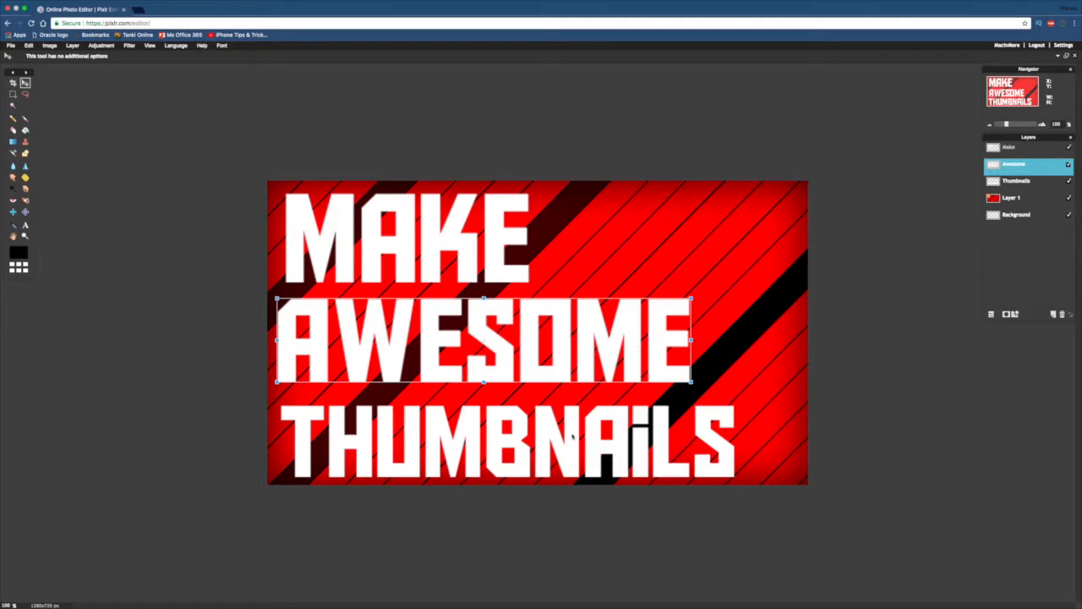
pyautogui.press('Return')
# Enlarge the word "Thumbnails" slightly with Free transform, keeping it at the bottom of the canvas.
pyautogui.click(1015, 181)
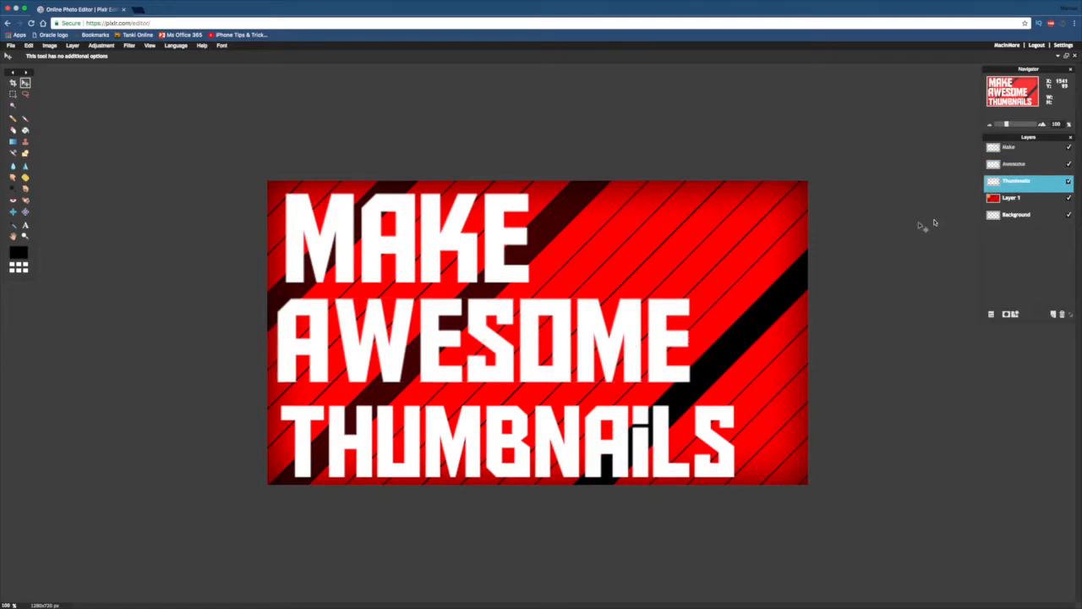
pyautogui.press('super+t')
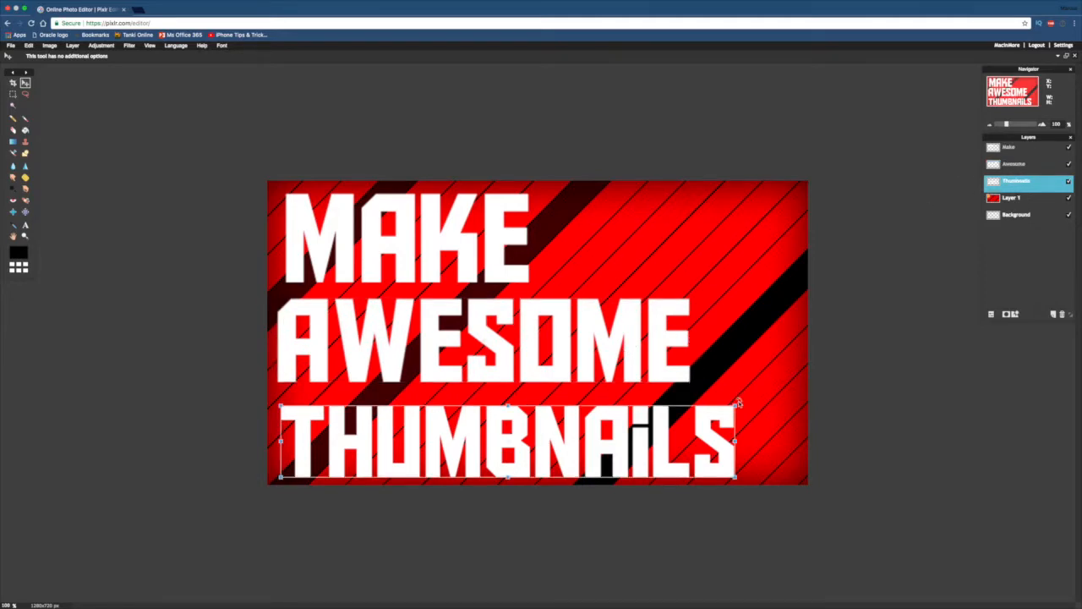
pyautogui.moveTo(738, 406); pyautogui.dragTo(743, 404)
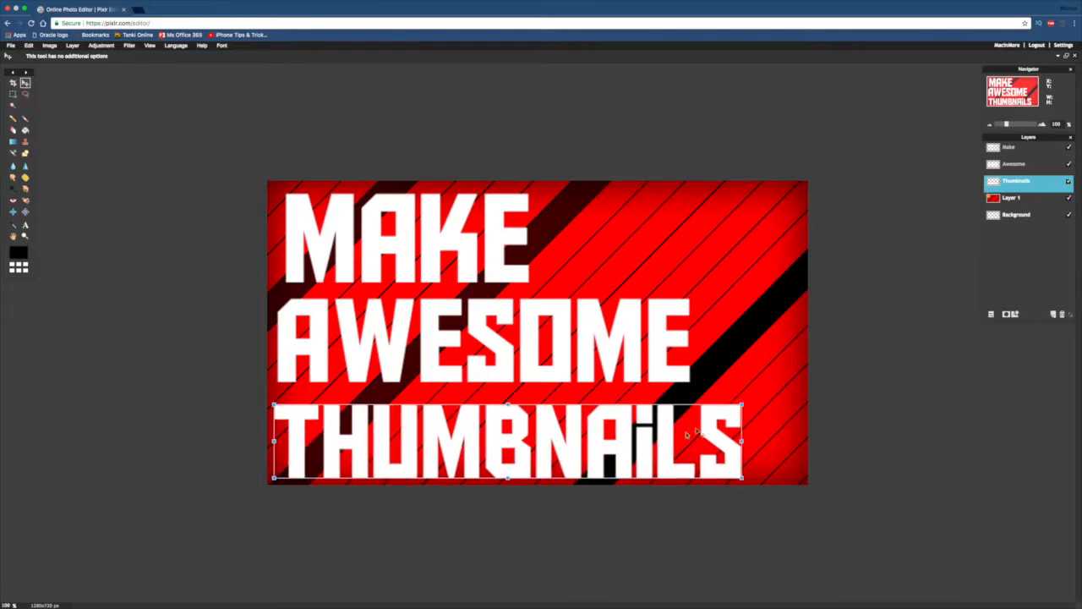
pyautogui.press('Return')
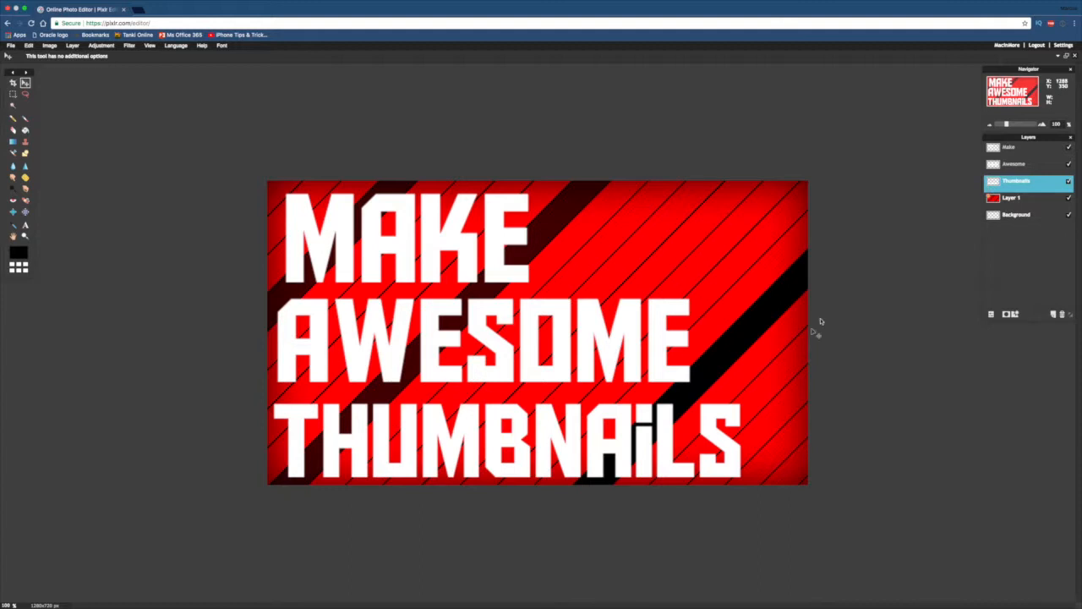
# Add an outer glow layer style to the "Make" layer and set the glow colour to black.
pyautogui.click(1031, 149)
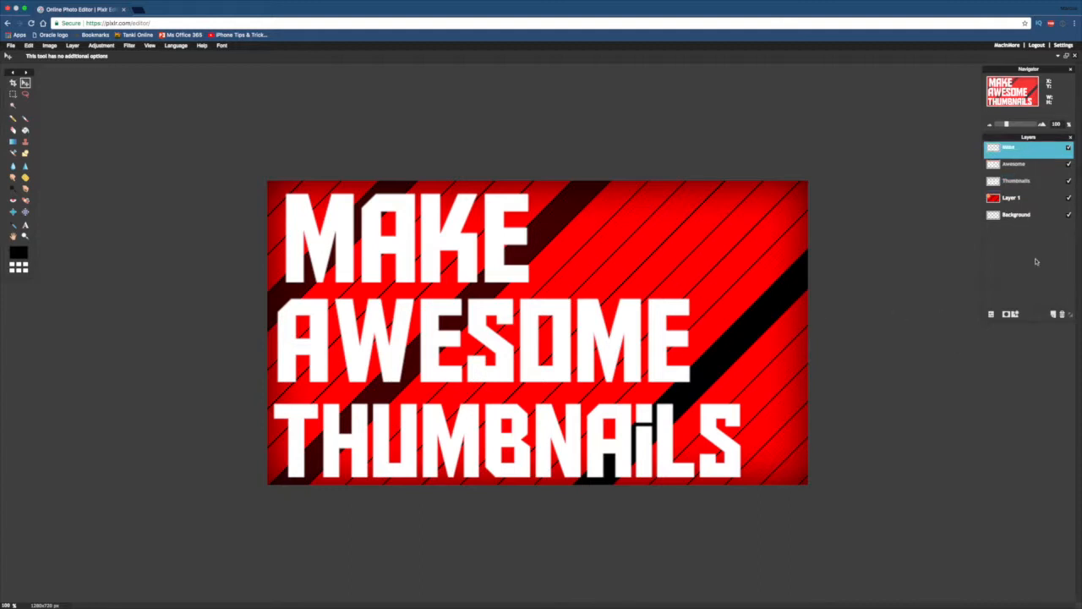
pyautogui.click(1015, 315)
pyautogui.moveTo(338, 328); pyautogui.dragTo(752, 211)
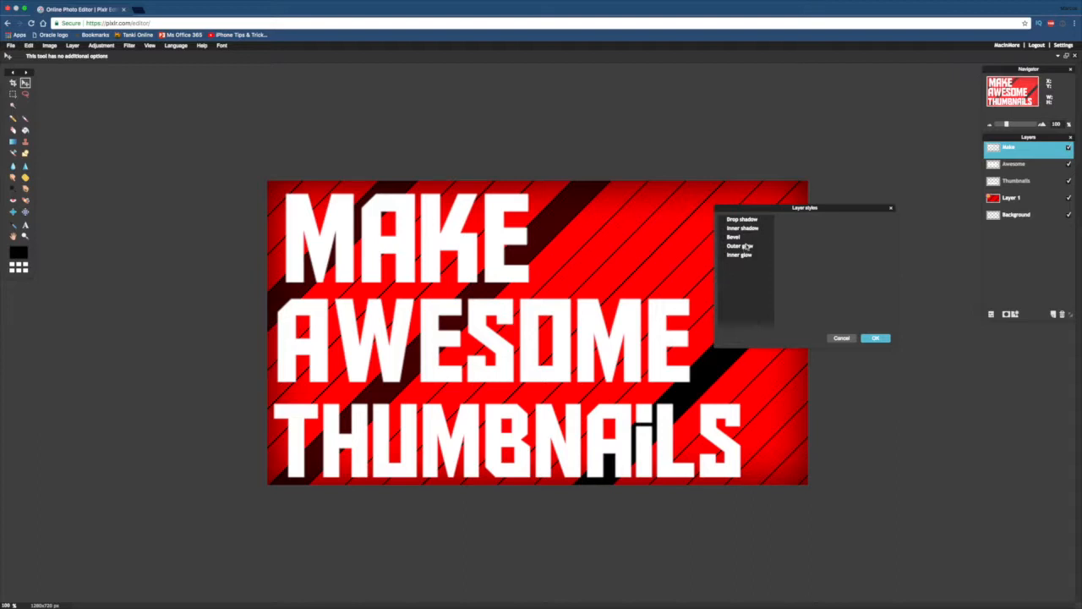
pyautogui.click(747, 246)
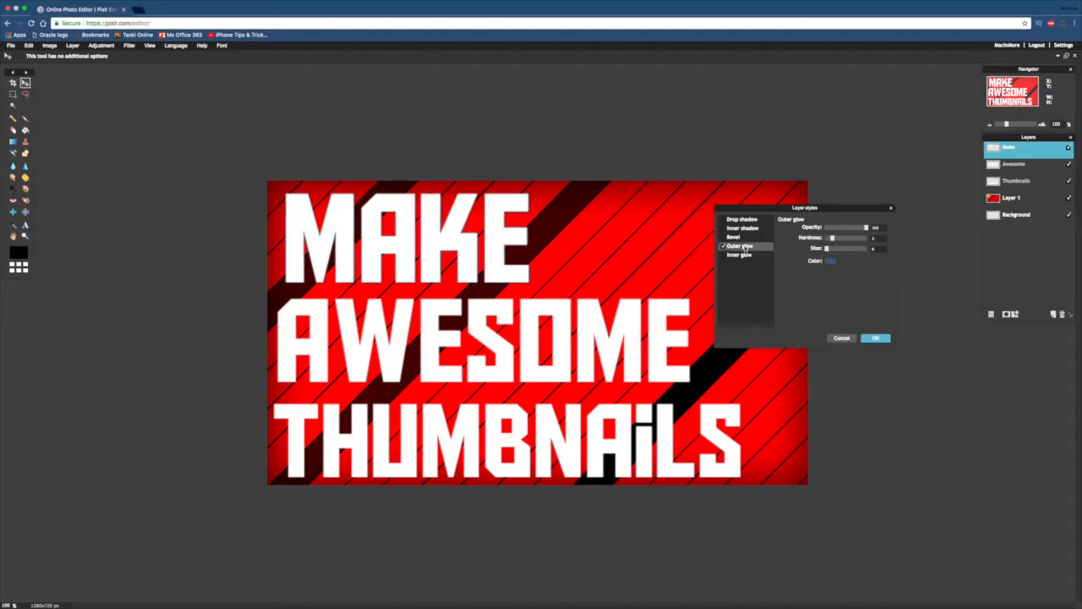
pyautogui.click(830, 265)
pyautogui.moveTo(764, 237); pyautogui.dragTo(680, 228)
pyautogui.click(895, 334)
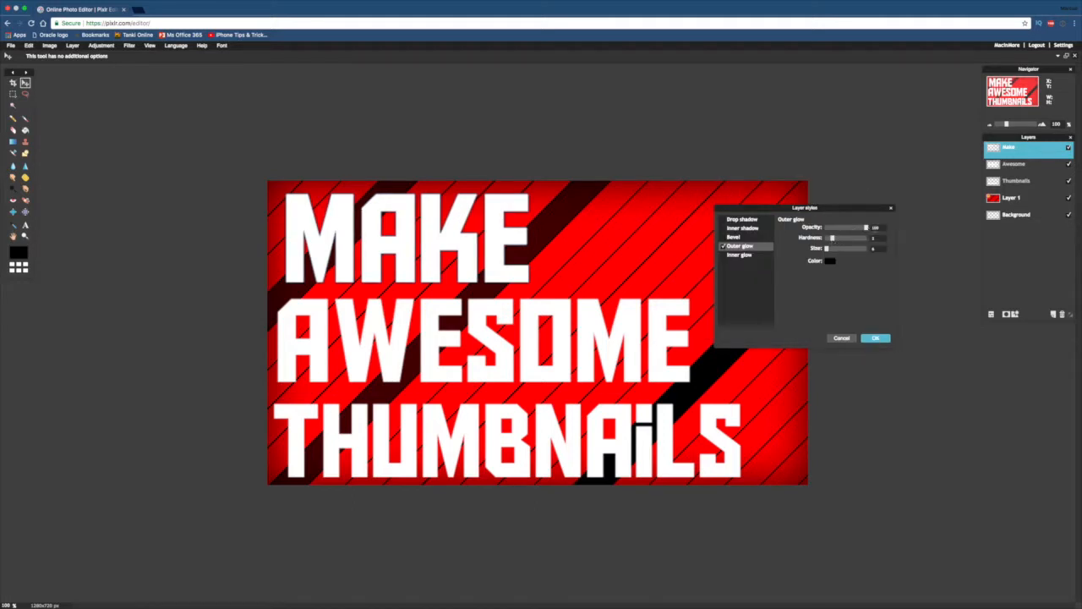
# Raise the outer glow of "Make" to maximum hardness with a small size, and add an inner bevel to the same layer.
pyautogui.moveTo(833, 238); pyautogui.dragTo(861, 239)
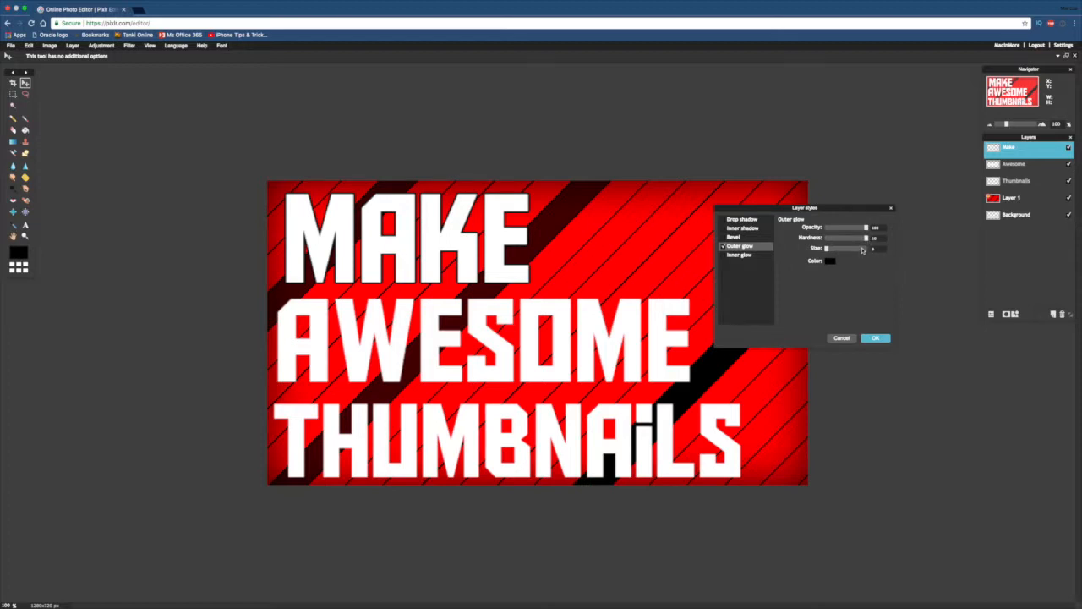
pyautogui.click(863, 249)
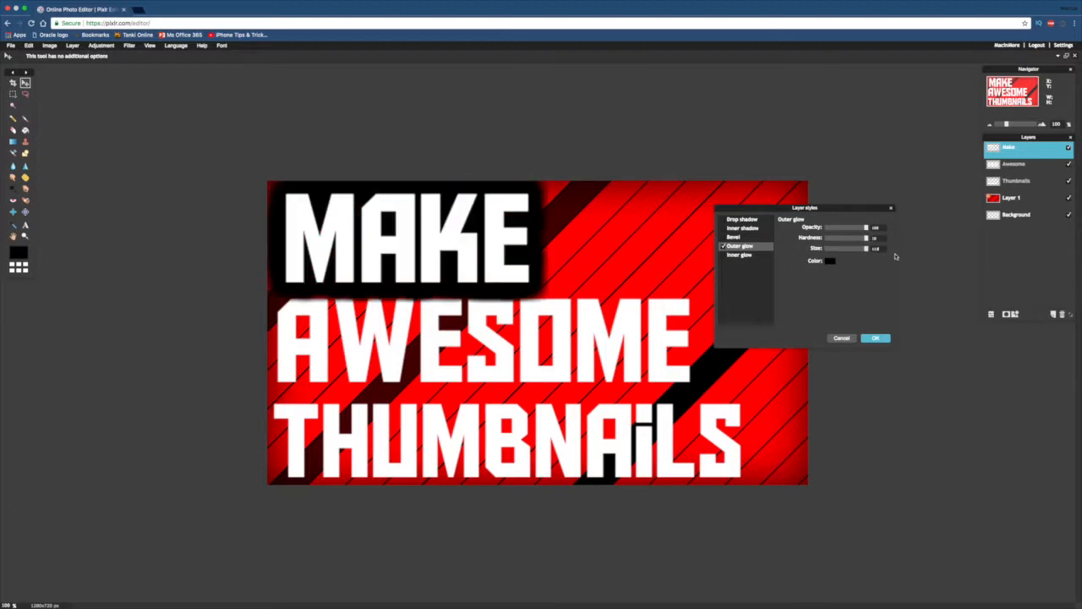
pyautogui.click(831, 249)
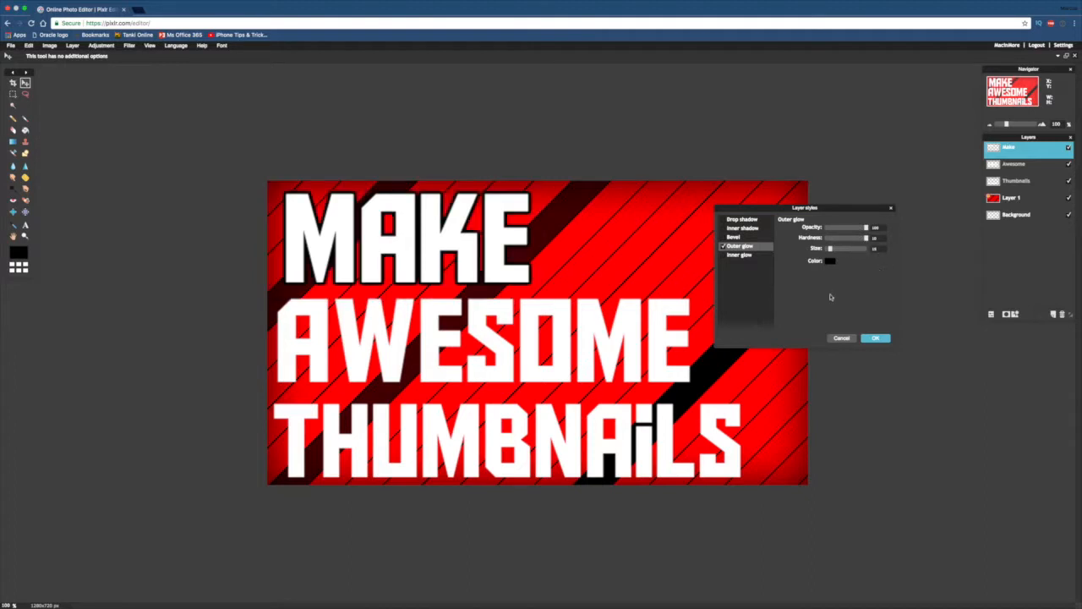
pyautogui.click(723, 238)
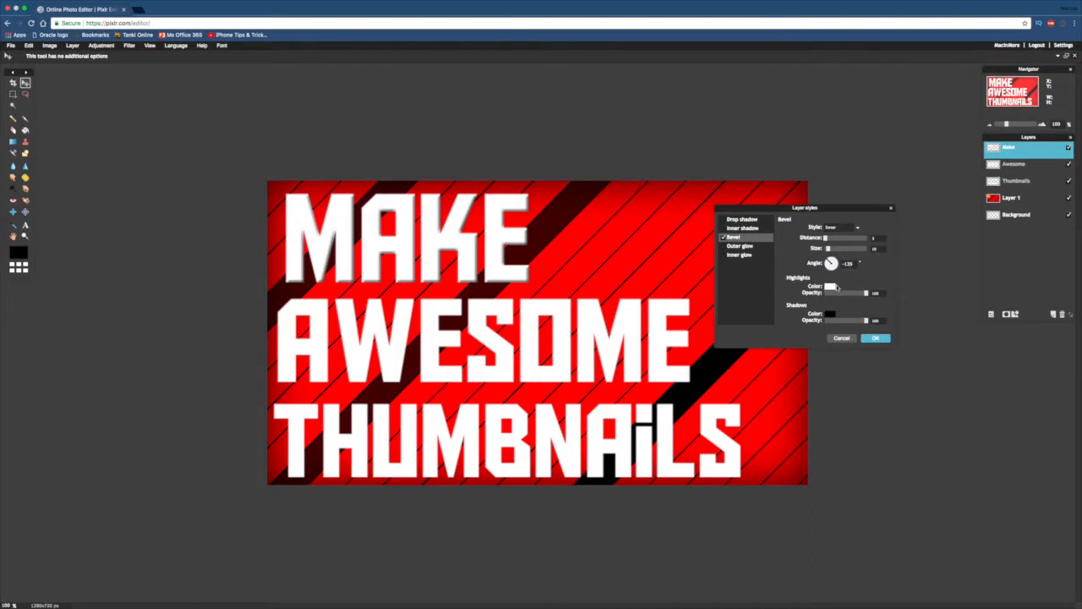
pyautogui.click(875, 338)
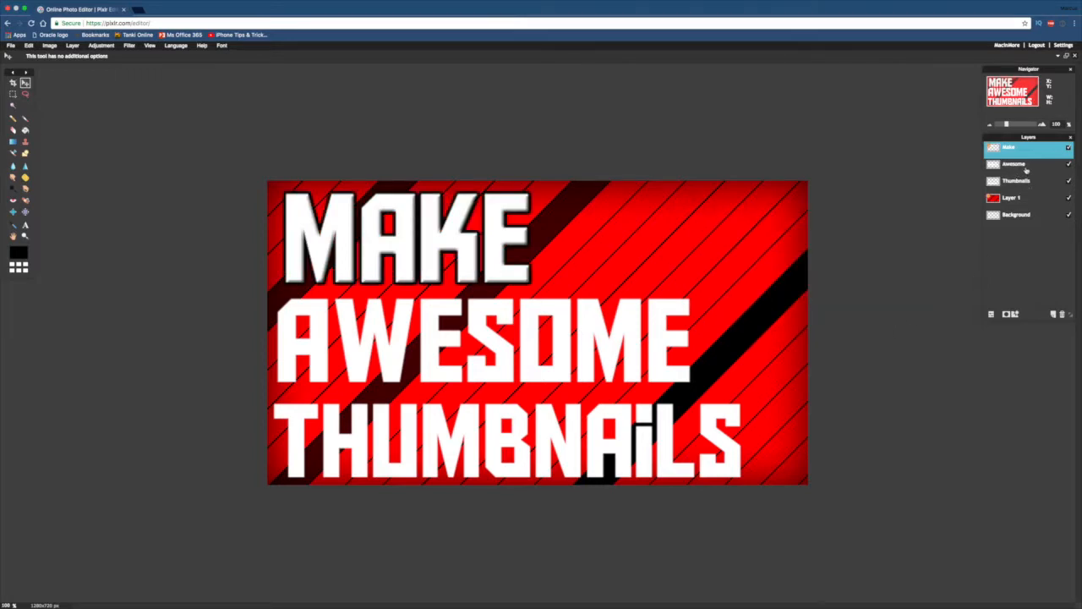
# Give the "Awesome" layer the same inner bevel and hard black outer glow as "Make".
pyautogui.click(1025, 166)
pyautogui.click(1017, 315)
pyautogui.click(739, 227)
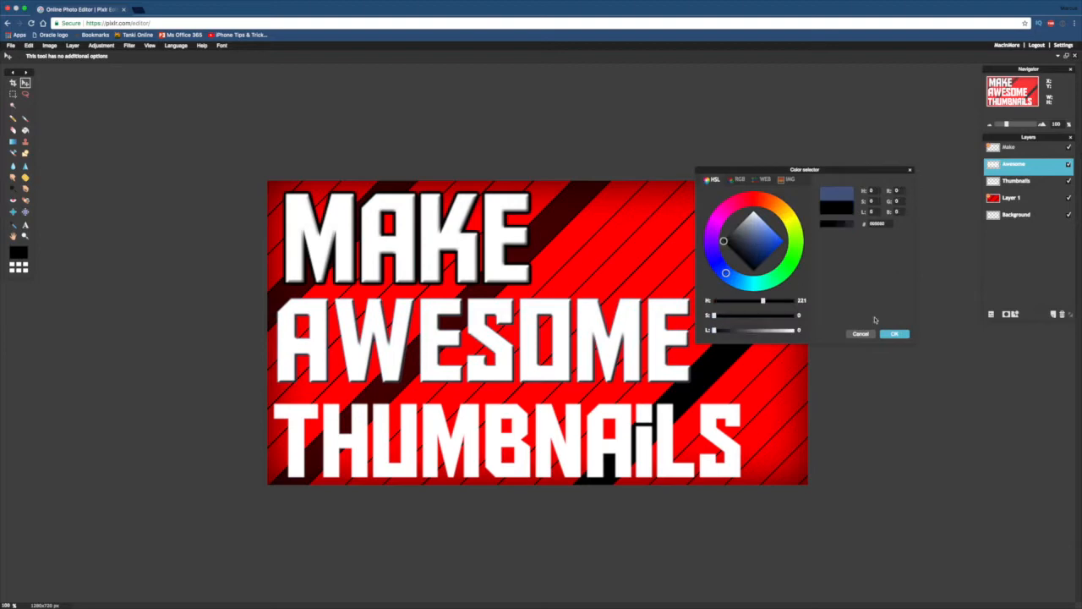
# Give the "Thumbnails" layer an inner bevel and a small black outer glow at maximum hardness, matching the other two words.
pyautogui.click(733, 218)
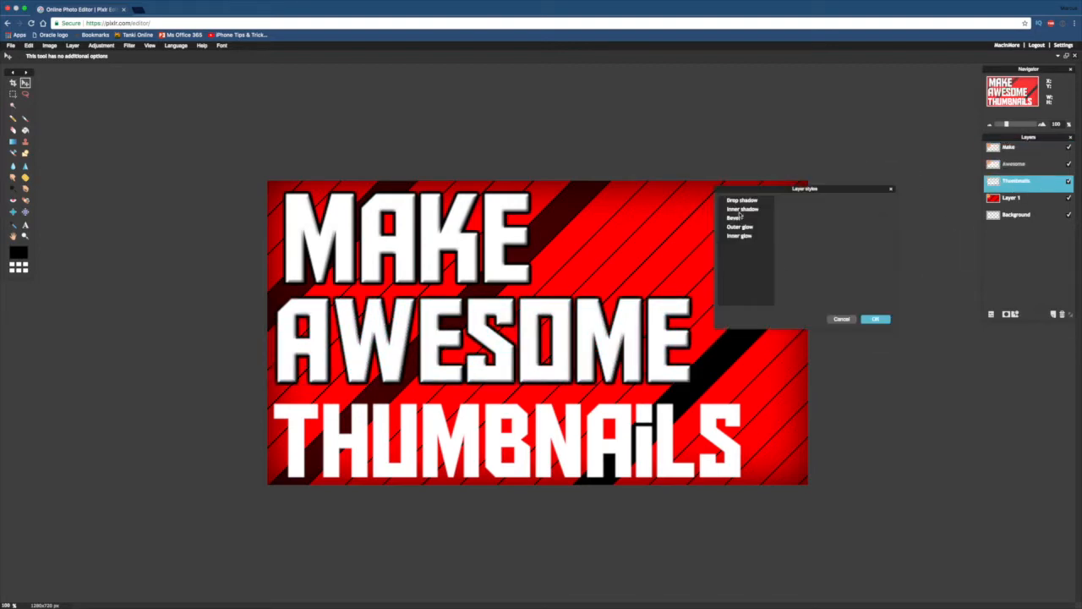
pyautogui.click(739, 226)
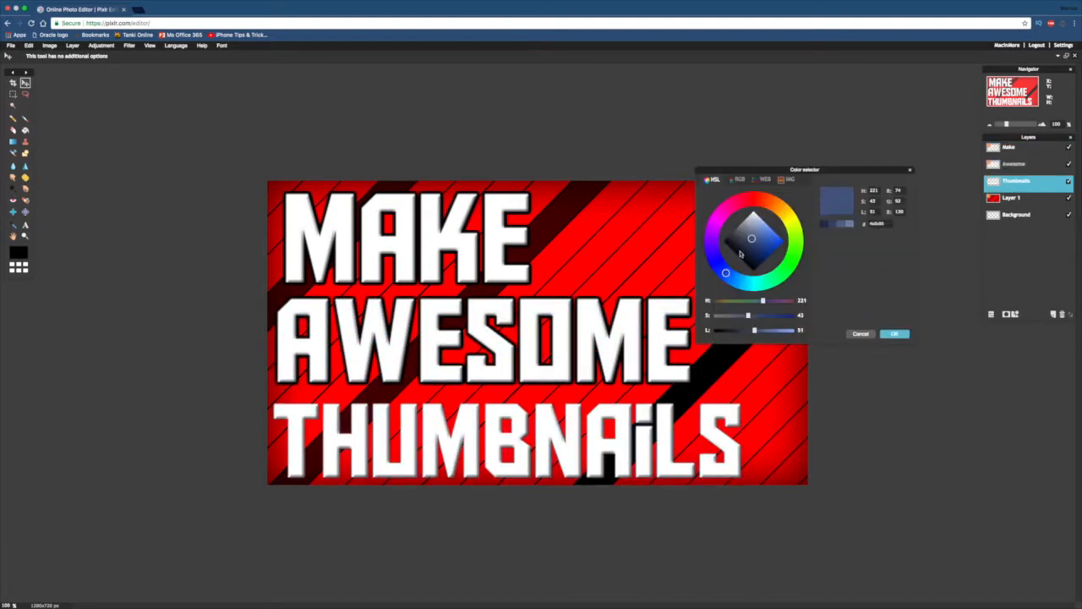
pyautogui.click(741, 253)
pyautogui.click(895, 334)
pyautogui.moveTo(827, 229); pyautogui.dragTo(831, 229)
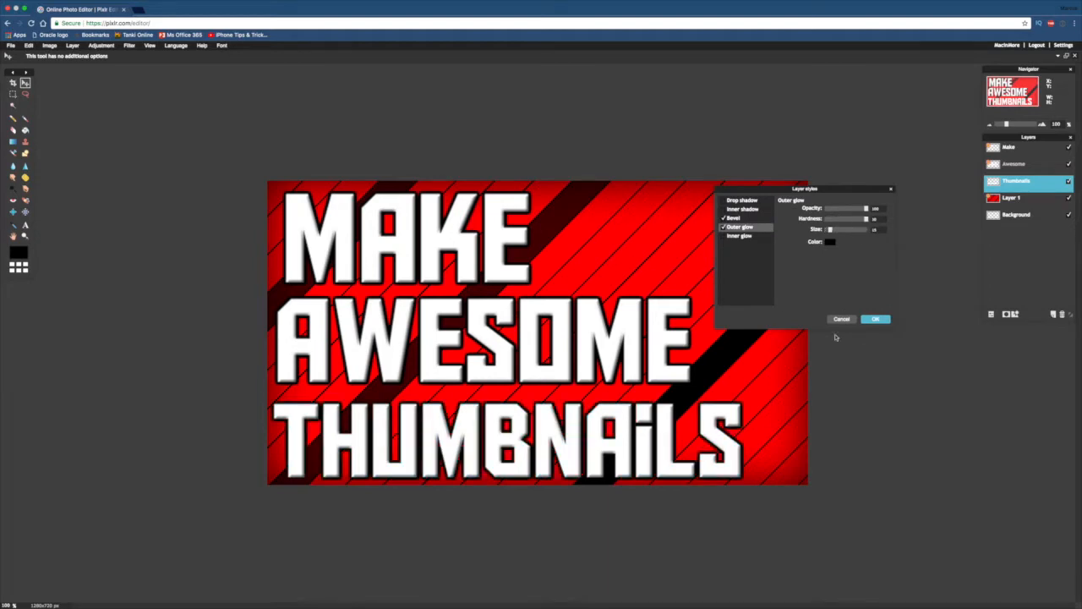
pyautogui.click(876, 319)
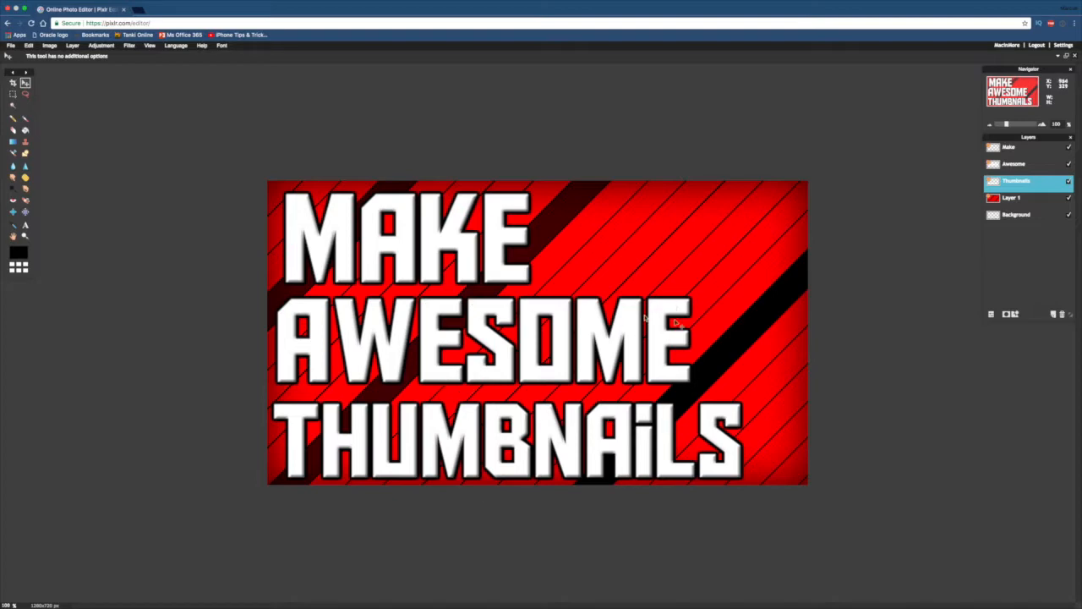
# Open the image pixlr logo.png from the Downloads folder as a new layer.
pyautogui.click(74, 47)
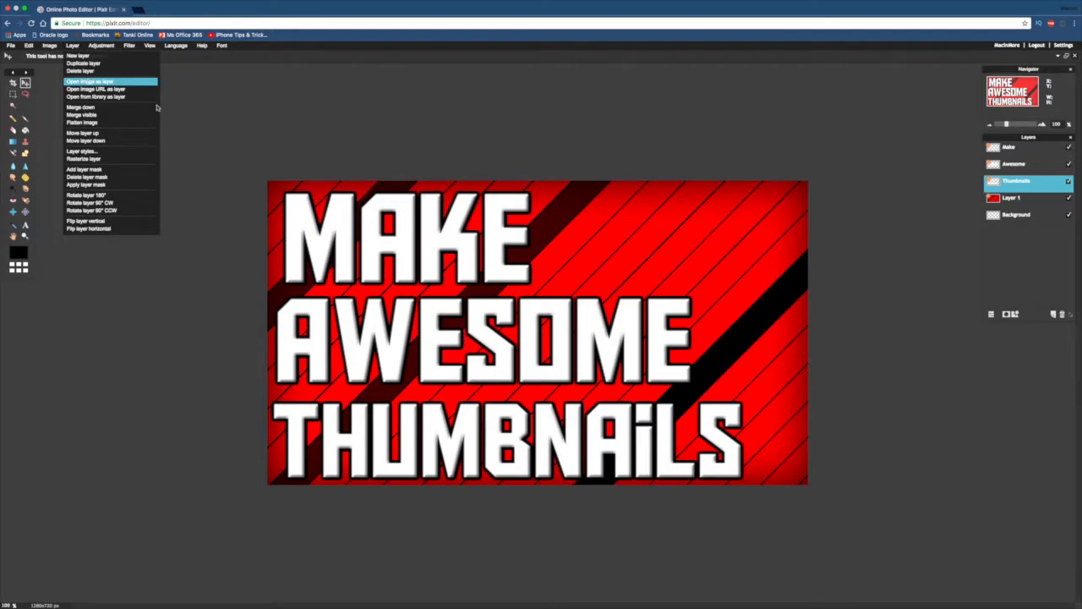
pyautogui.scroll(-3, 561, 126)
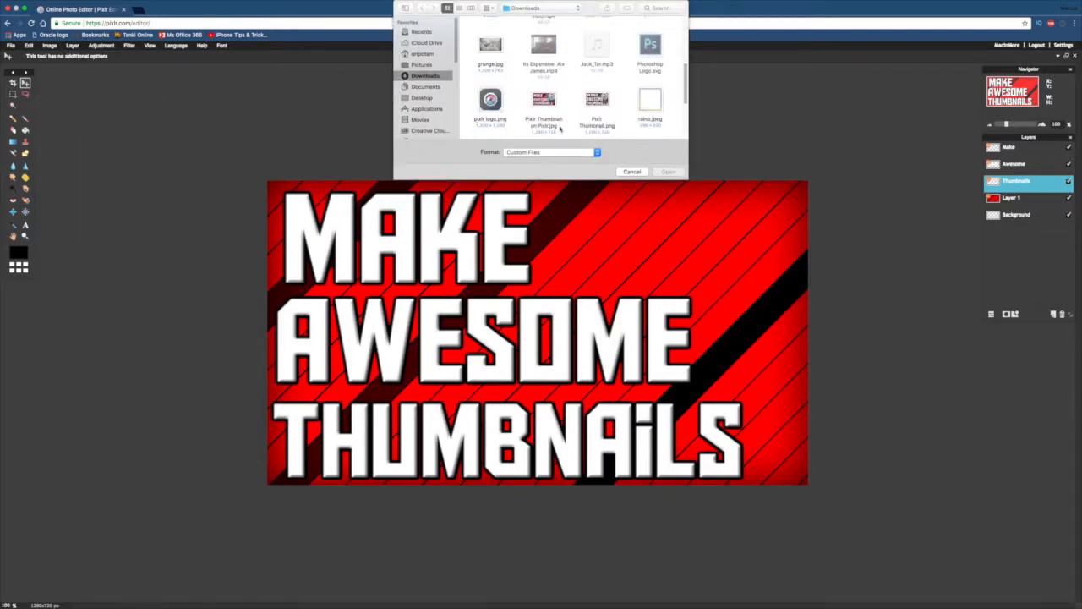
pyautogui.scroll(-2, 560, 129)
pyautogui.click(489, 39)
pyautogui.click(668, 172)
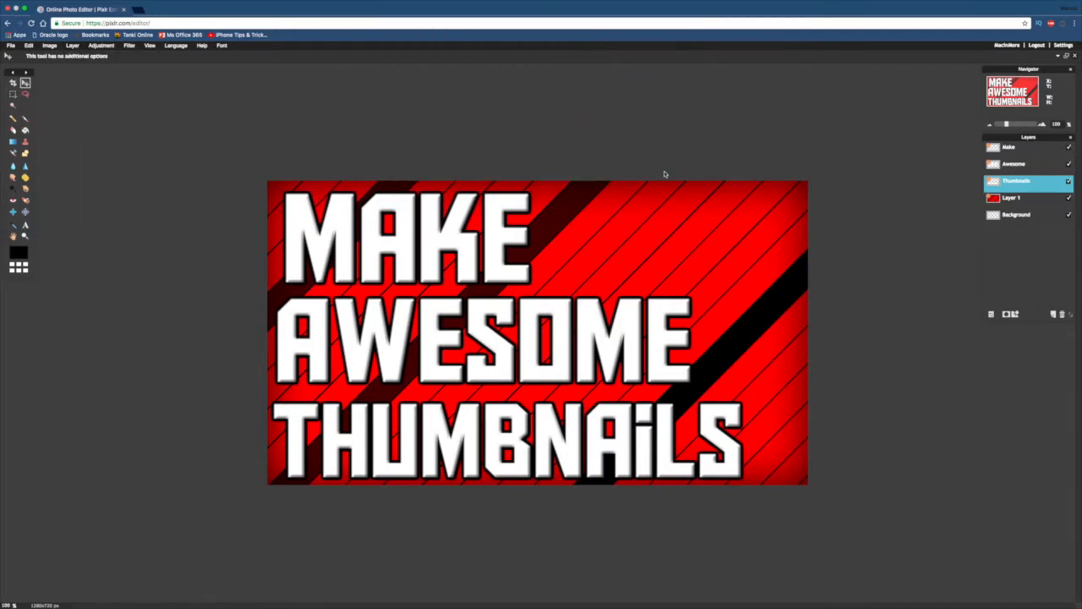
# Shrink the Pixlr logo with Free transform, move it to the canvas's upper right corner and rotate it about 45 degrees.
pyautogui.moveTo(624, 243)
pyautogui.mouseDown()
pyautogui.moveTo(665, 226)
pyautogui.moveTo(632, 206)
pyautogui.moveTo(628, 254)
pyautogui.mouseUp()
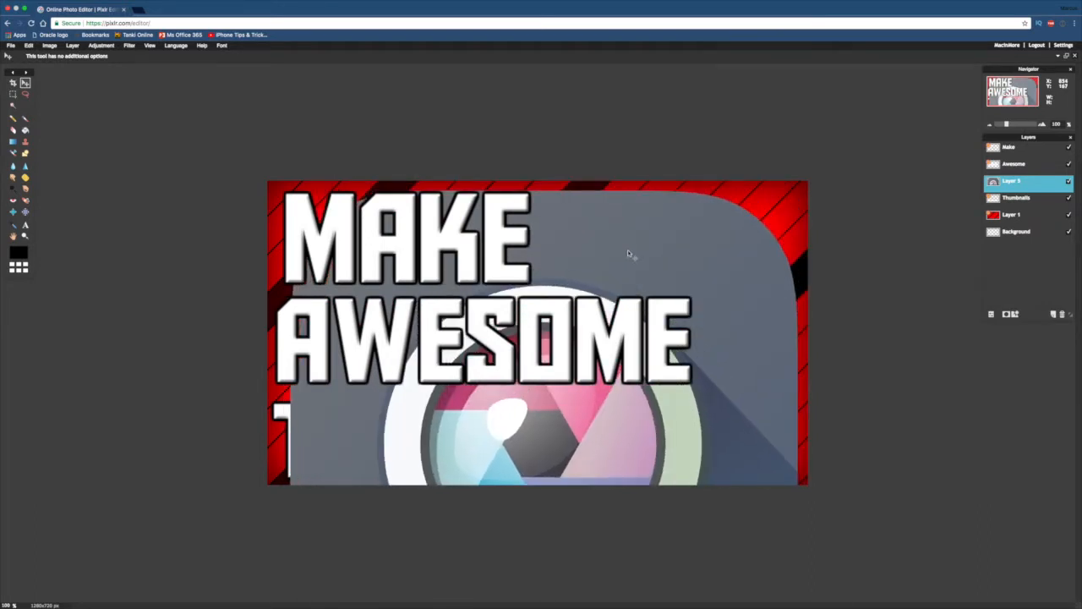
pyautogui.hotkey('ctrl', 't')
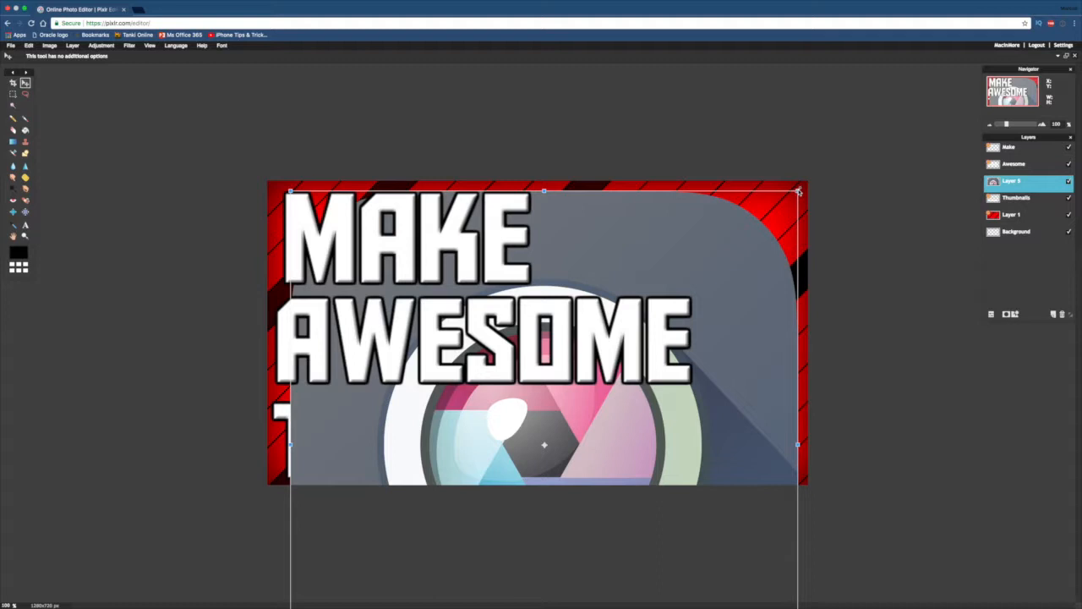
pyautogui.moveTo(798, 191); pyautogui.dragTo(645, 367)
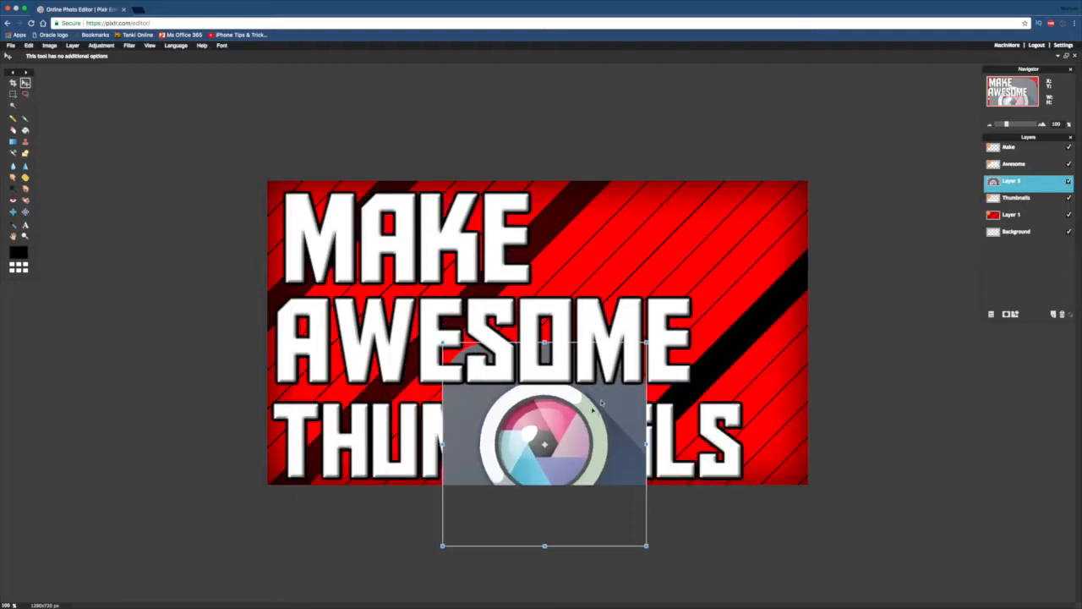
pyautogui.moveTo(592, 434); pyautogui.dragTo(699, 275)
pyautogui.moveTo(756, 205); pyautogui.dragTo(843, 242)
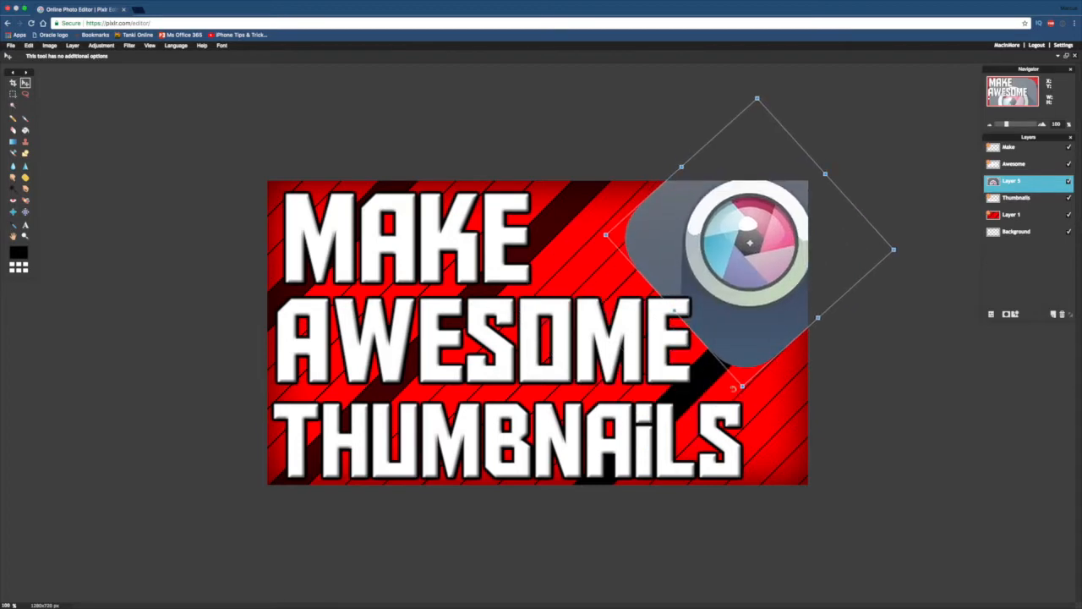
# Enlarge the rotated logo slightly and fine-tune its angle and position so it fills the upper right corner beside the text.
pyautogui.moveTo(743, 385); pyautogui.dragTo(741, 407)
pyautogui.moveTo(754, 358); pyautogui.dragTo(747, 370)
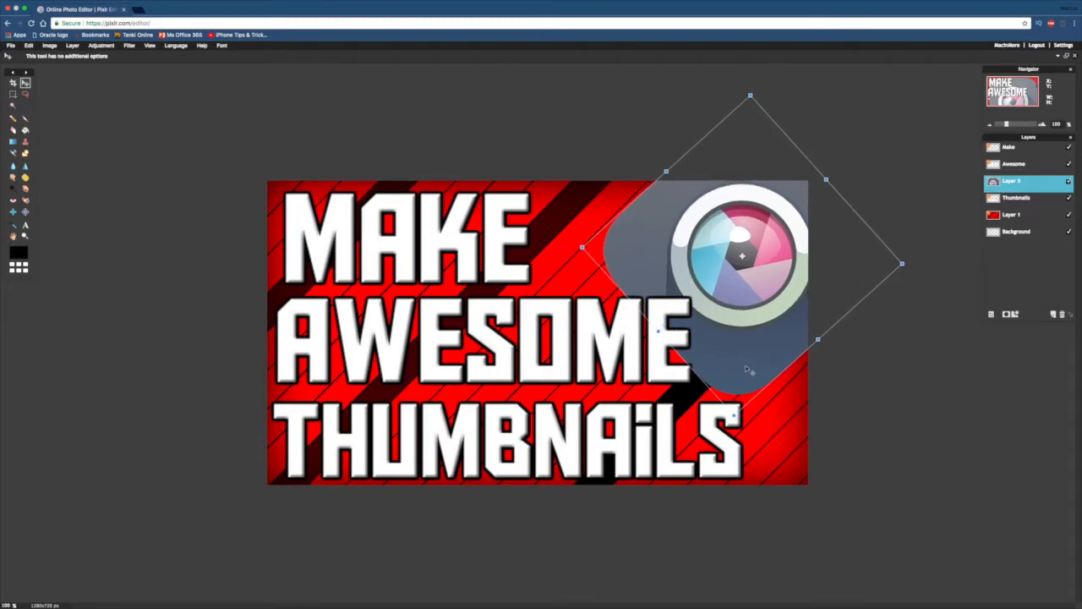
pyautogui.moveTo(735, 412); pyautogui.dragTo(762, 427)
pyautogui.moveTo(754, 369)
pyautogui.mouseDown()
pyautogui.moveTo(768, 367)
pyautogui.moveTo(742, 377)
pyautogui.mouseUp()
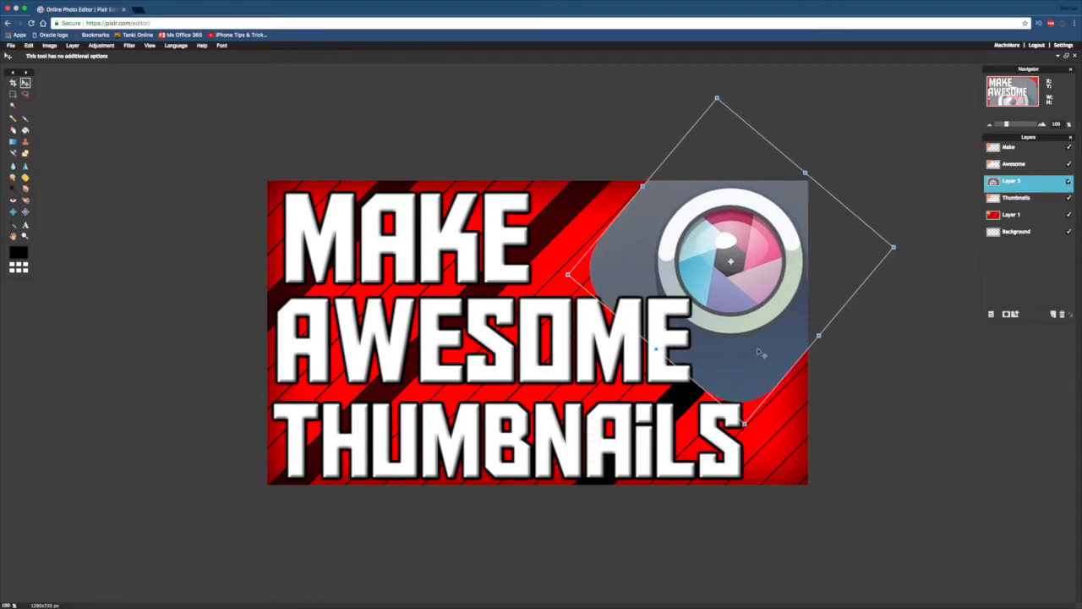
pyautogui.press('Return')
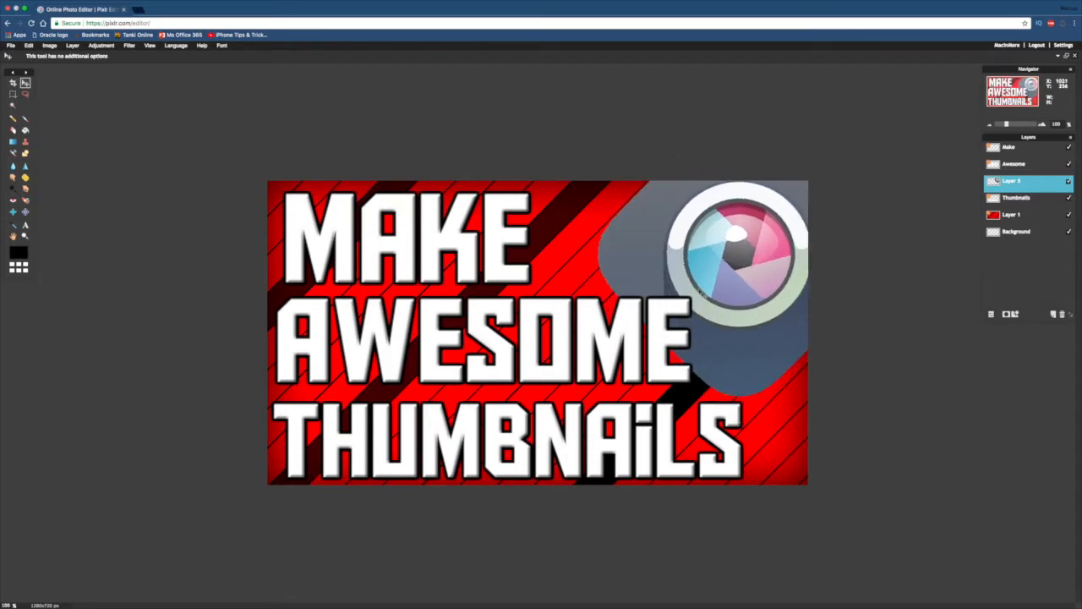
# Add a white outer glow to the logo layer and increase its size to a wide, soft glow.
pyautogui.click(1016, 315)
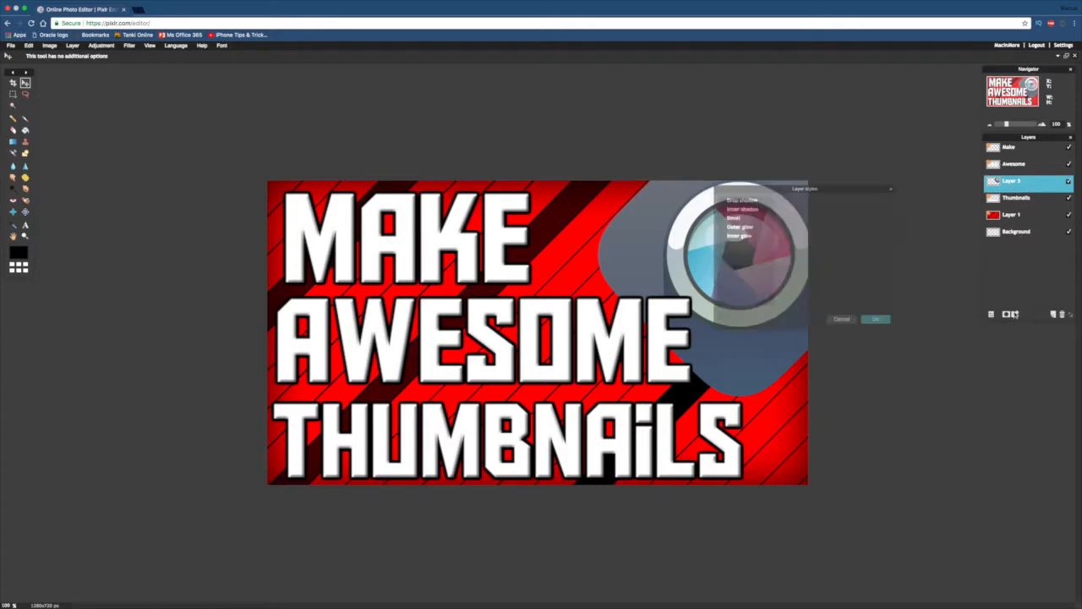
pyautogui.click(735, 227)
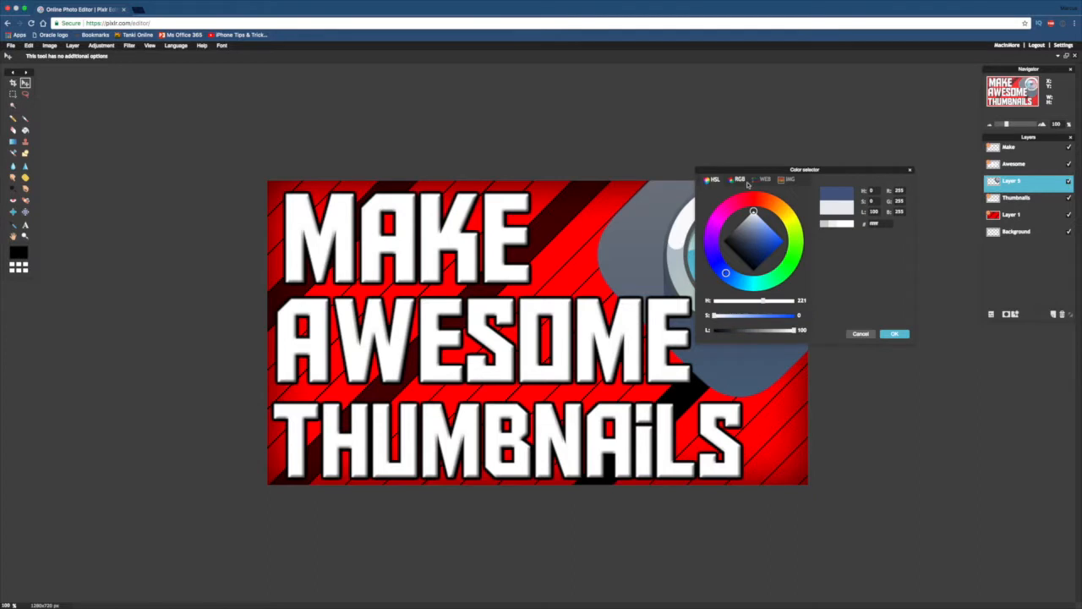
pyautogui.click(895, 333)
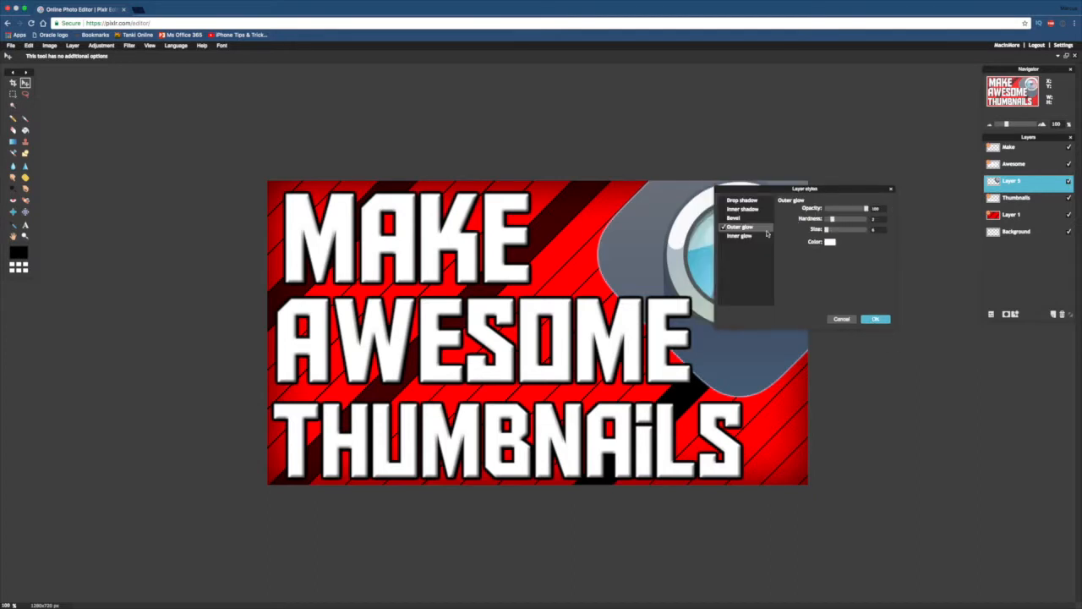
pyautogui.moveTo(832, 219)
pyautogui.mouseDown()
pyautogui.moveTo(837, 230)
pyautogui.moveTo(832, 219)
pyautogui.mouseUp()
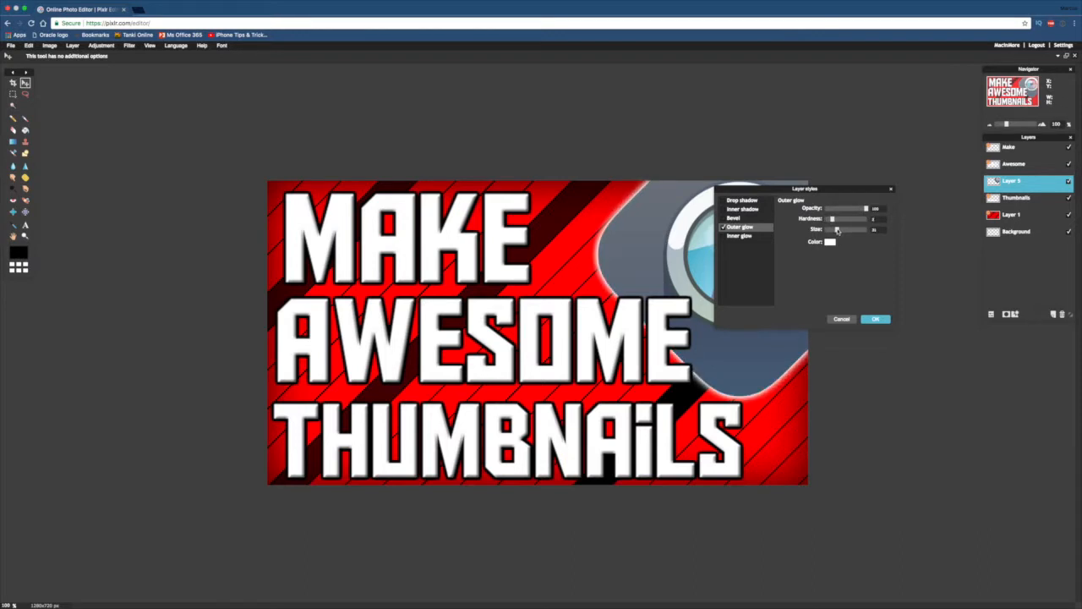
pyautogui.moveTo(836, 230); pyautogui.dragTo(844, 230)
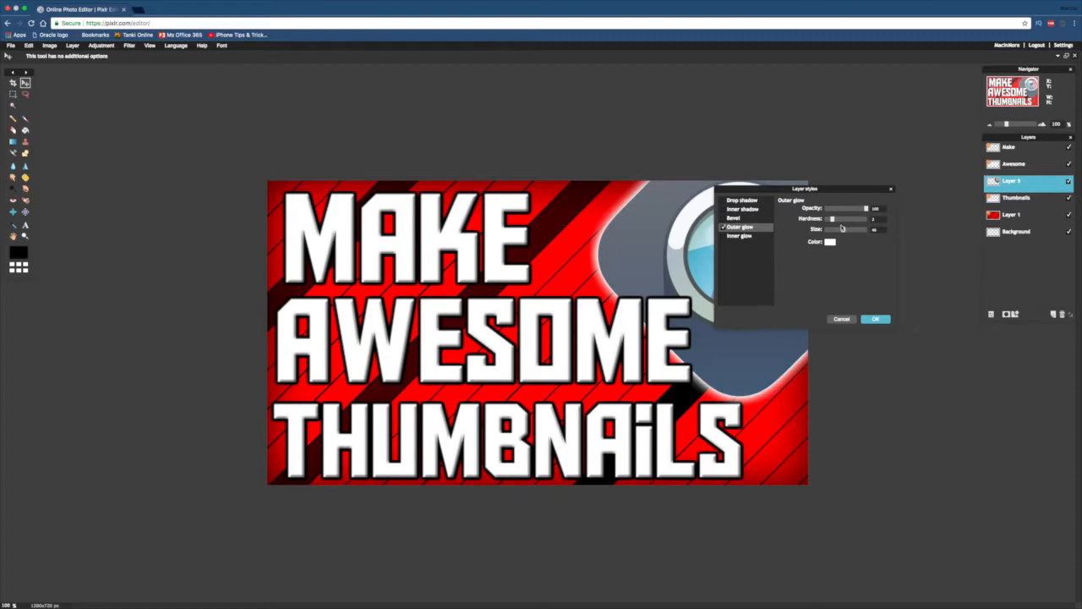
pyautogui.moveTo(844, 230); pyautogui.dragTo(861, 230)
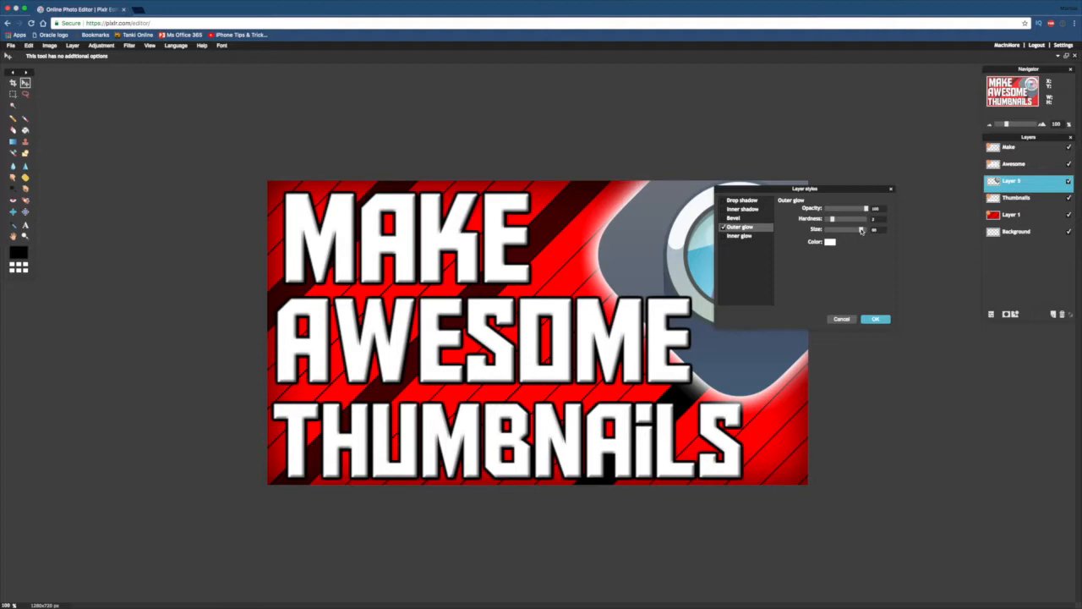
pyautogui.click(878, 319)
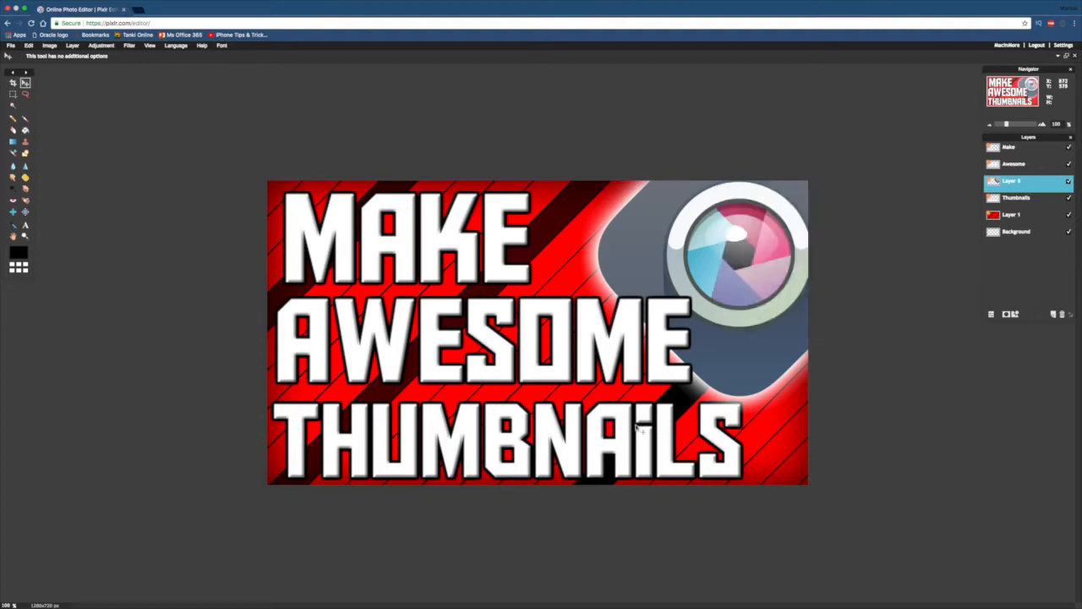